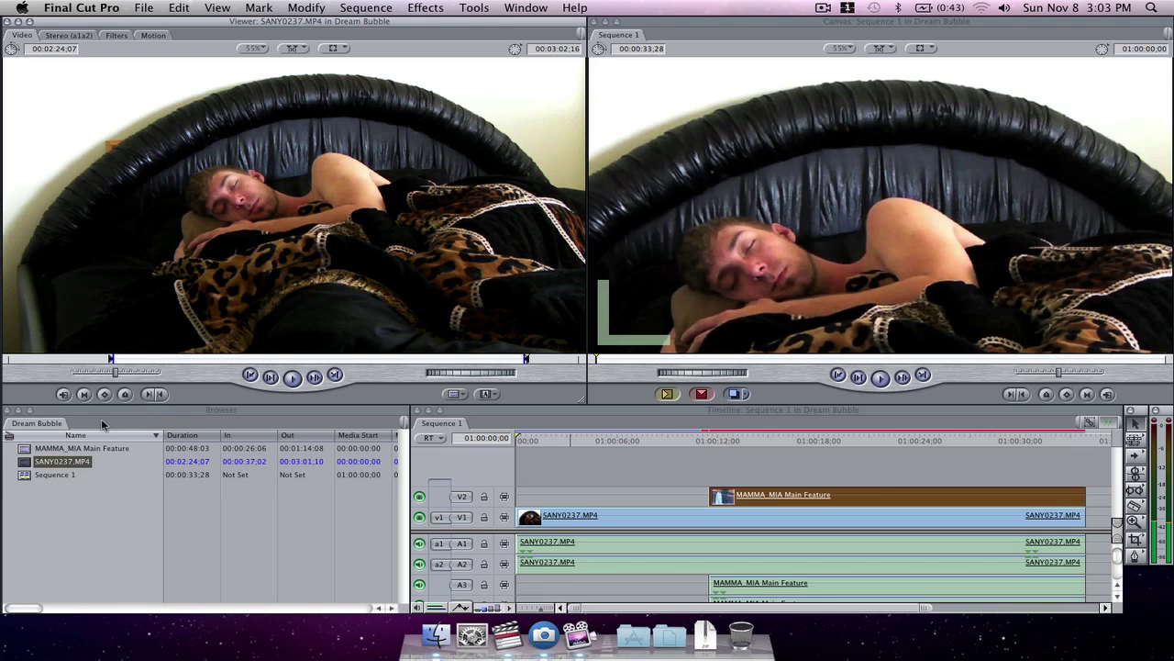
# Load the MAMMA_MIA Main Feature clip in the Viewer and scrub through the sequence's opening.
pyautogui.doubleClick(46, 450)
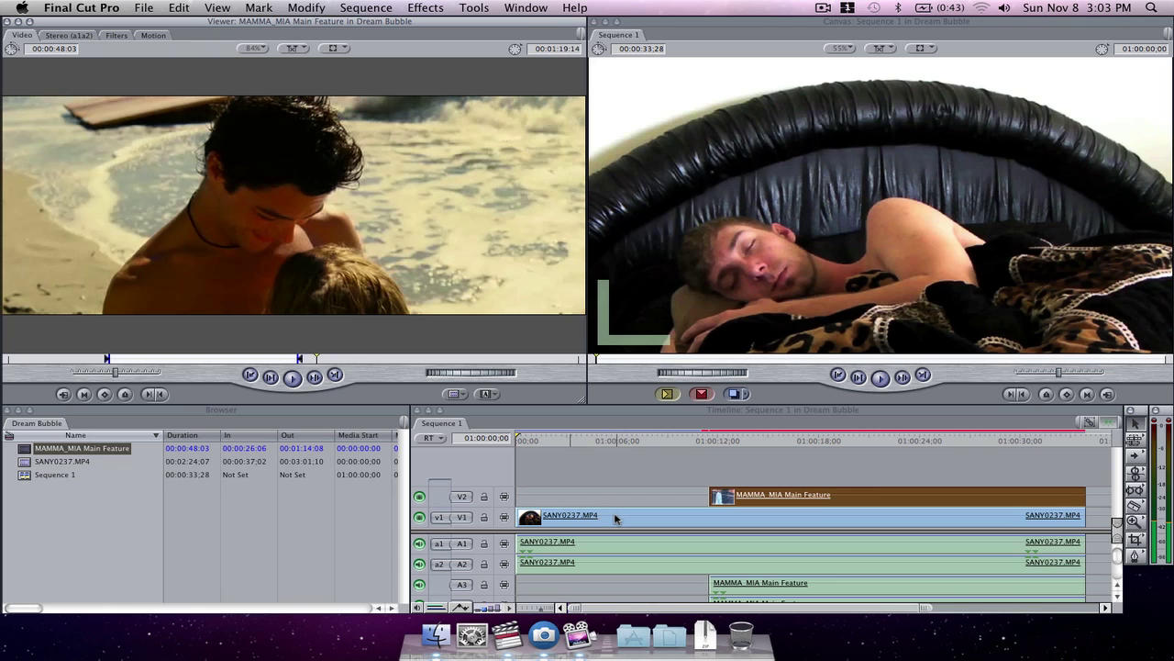
pyautogui.moveTo(524, 447); pyautogui.dragTo(752, 446)
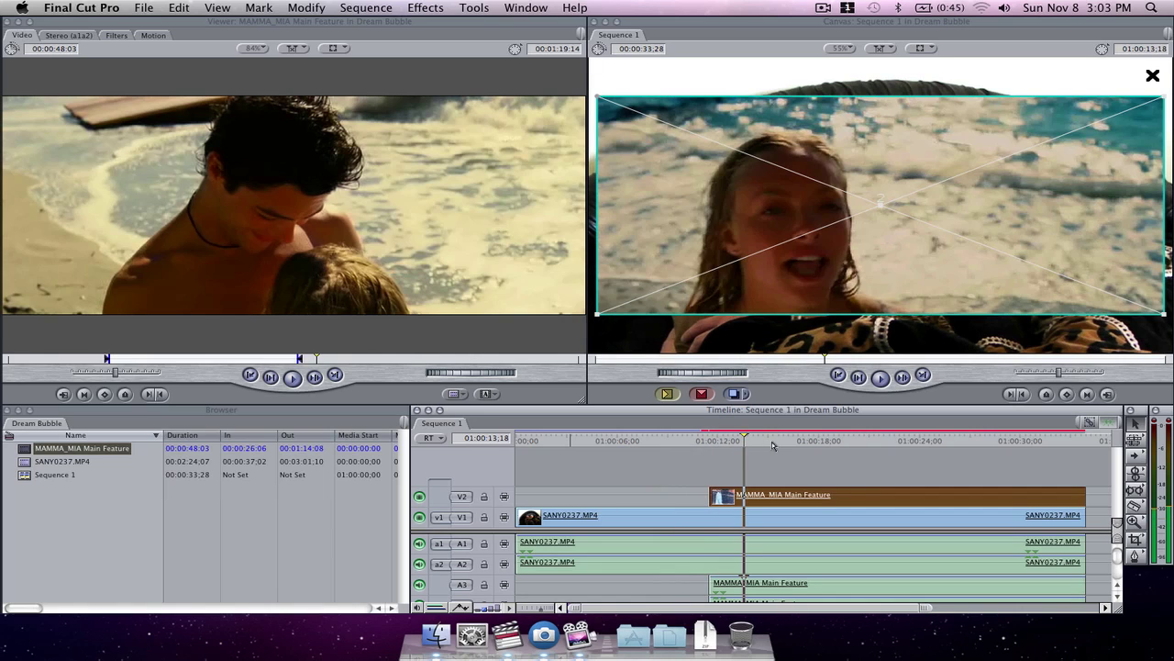
# Move the playhead to the kissing frame at 01:00:16:15, then switch to Photoshop Elements.
pyautogui.click(794, 441)
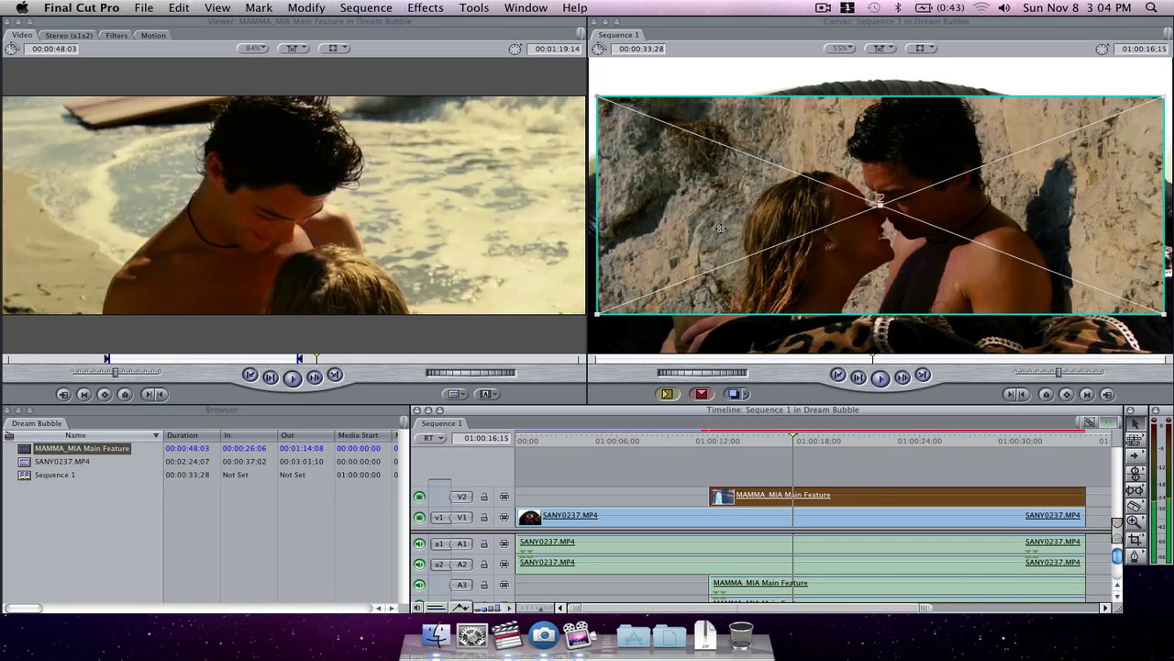
pyautogui.press('super+Tab')
pyautogui.press('super+Tab')
pyautogui.press('super+Tab')
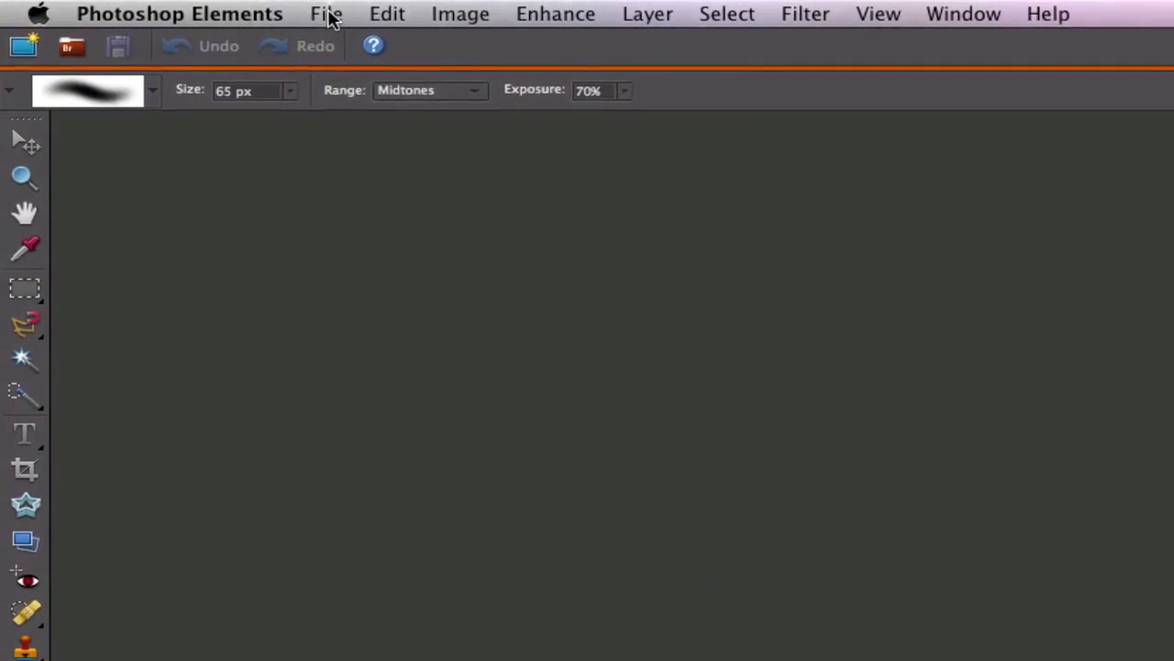
# Create a new blank Film & Video document at NTSC D1 Widescreen, 720 × 486 pixels.
pyautogui.click(266, 11)
pyautogui.moveTo(339, 46)
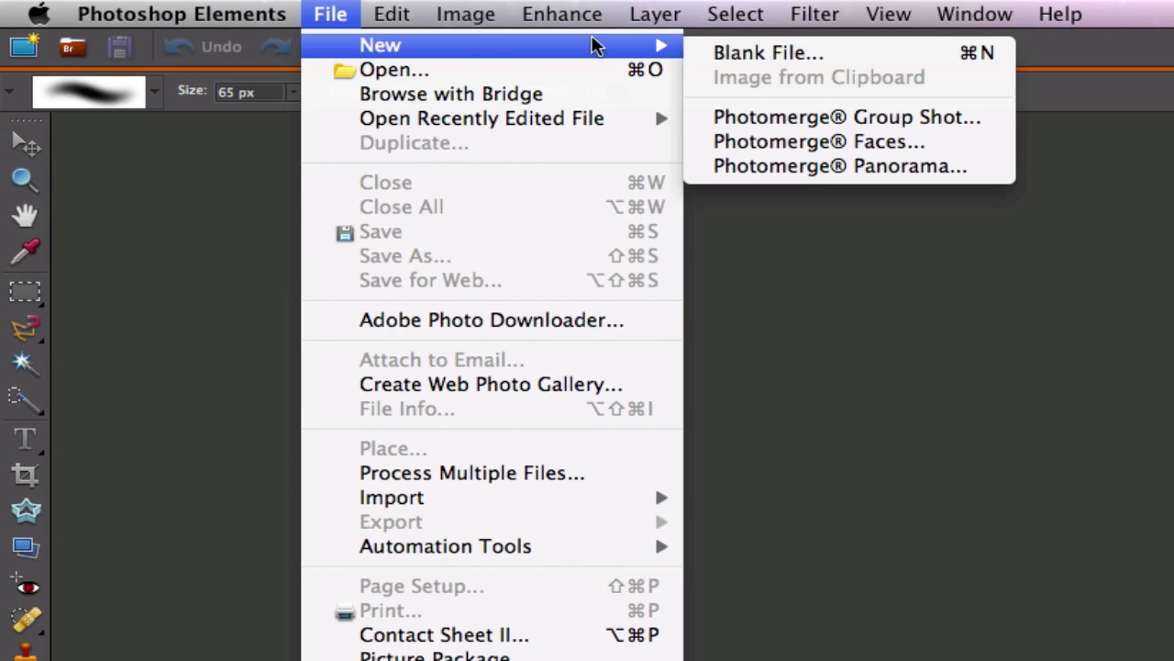
pyautogui.click(728, 53)
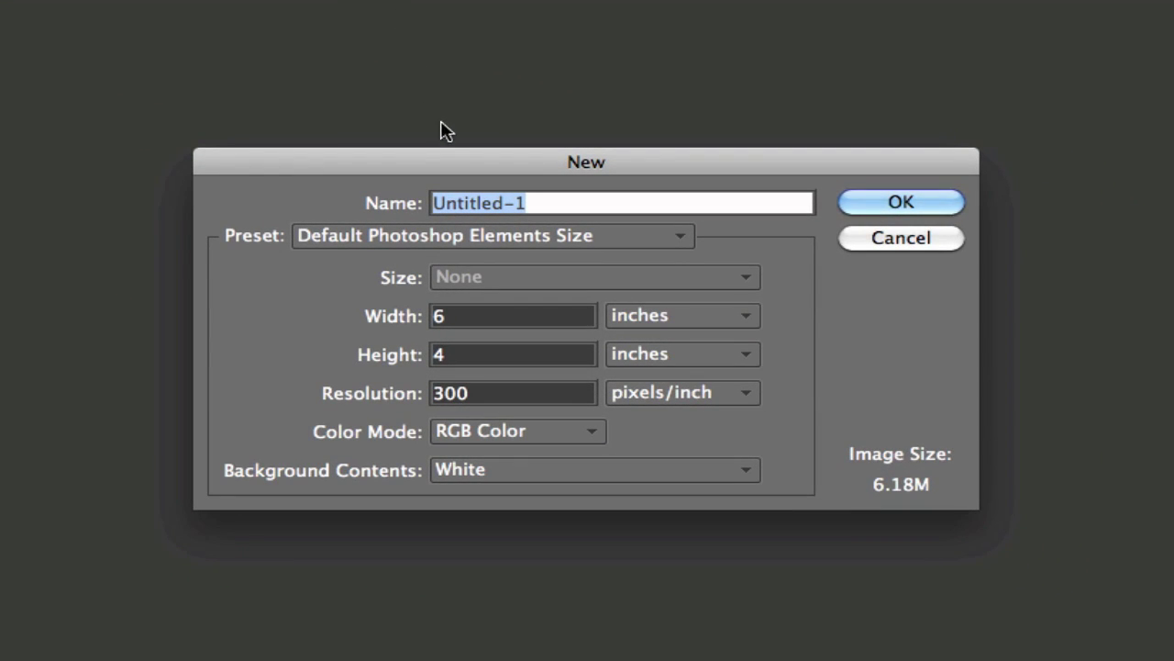
pyautogui.click(343, 234)
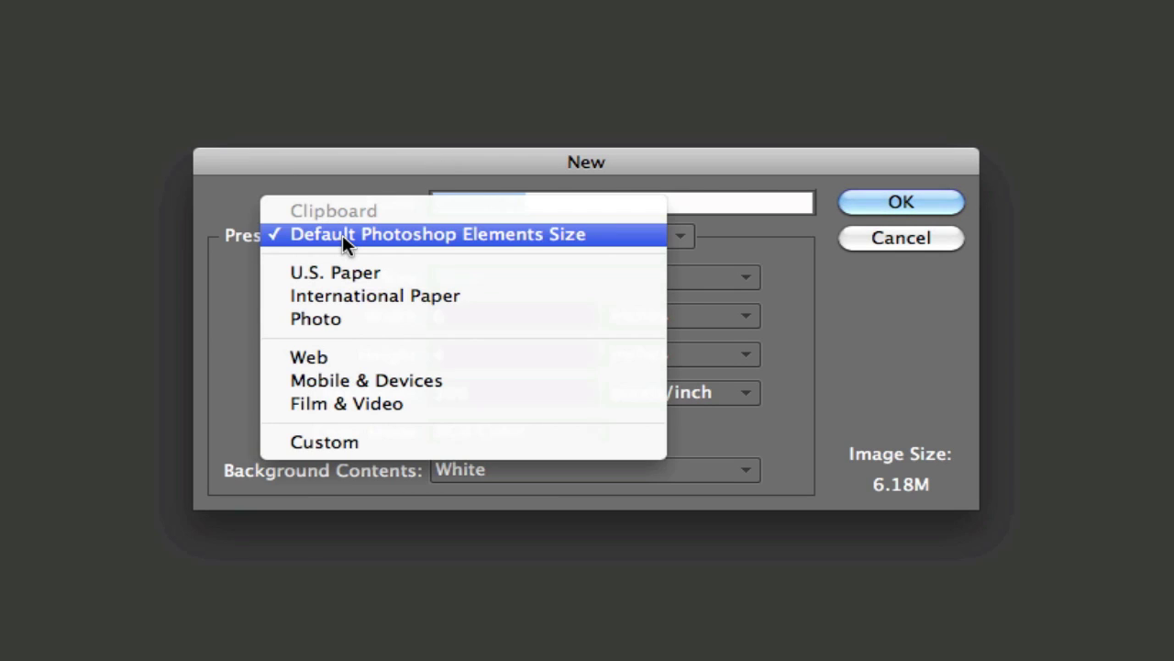
pyautogui.click(343, 402)
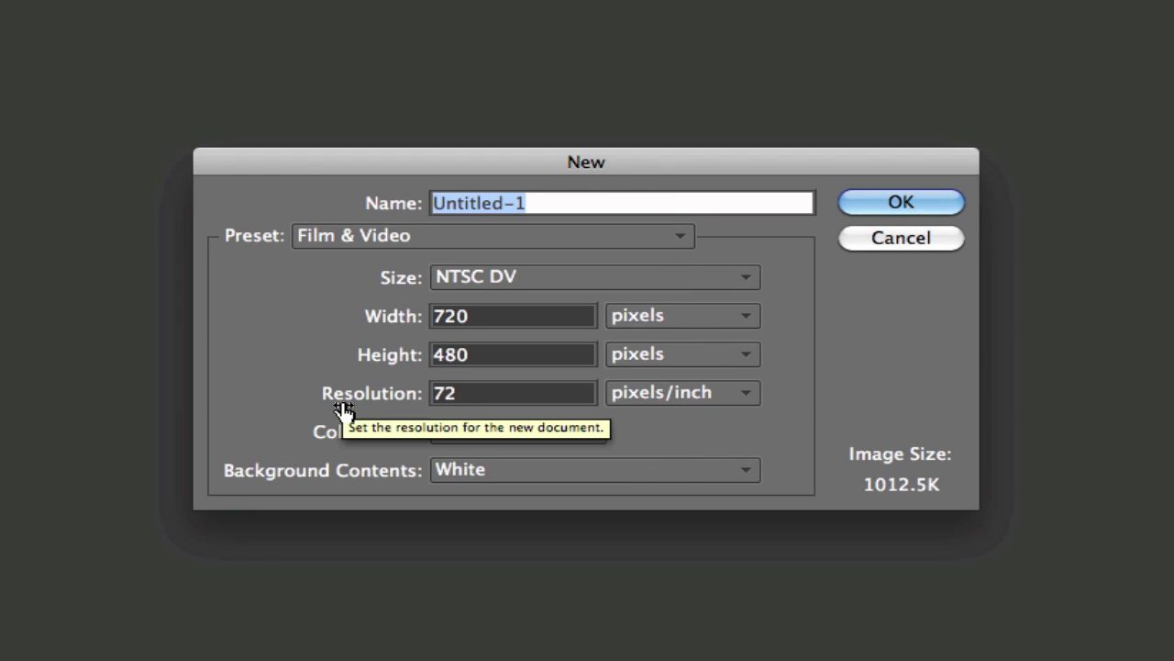
pyautogui.click(474, 276)
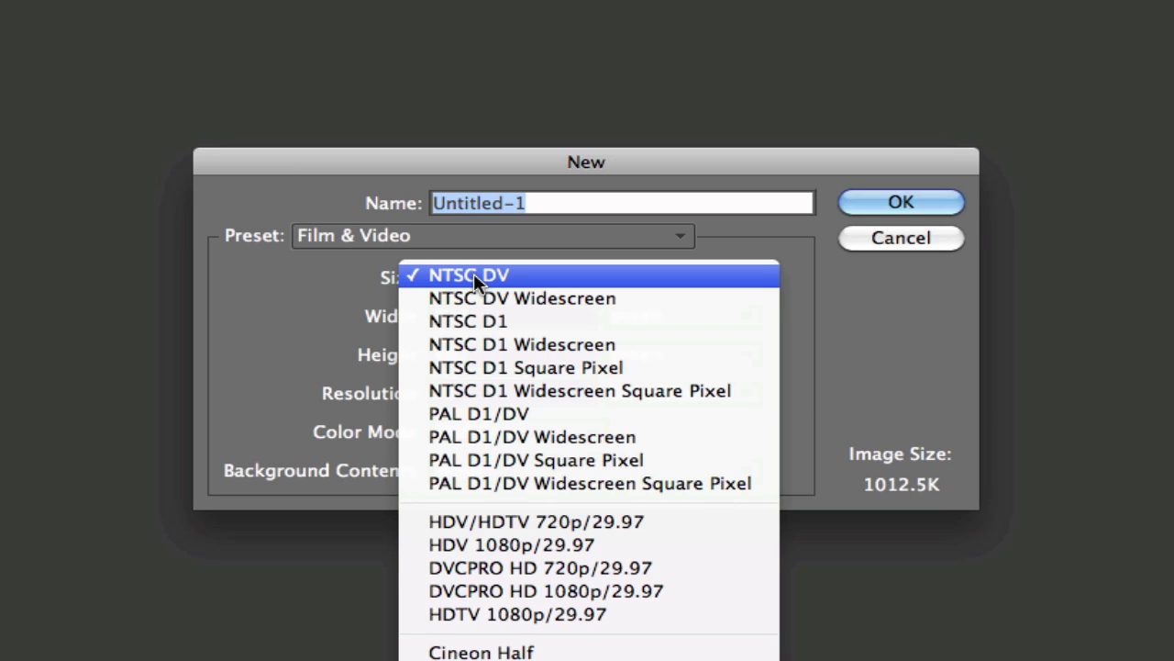
pyautogui.click(440, 347)
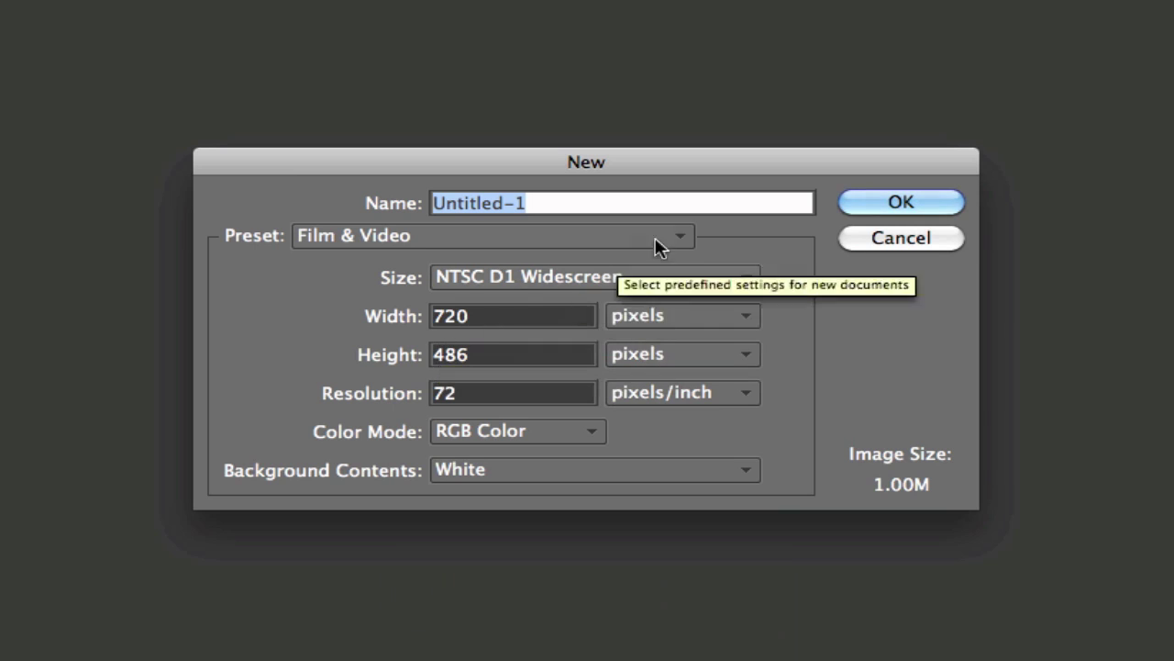
pyautogui.click(862, 207)
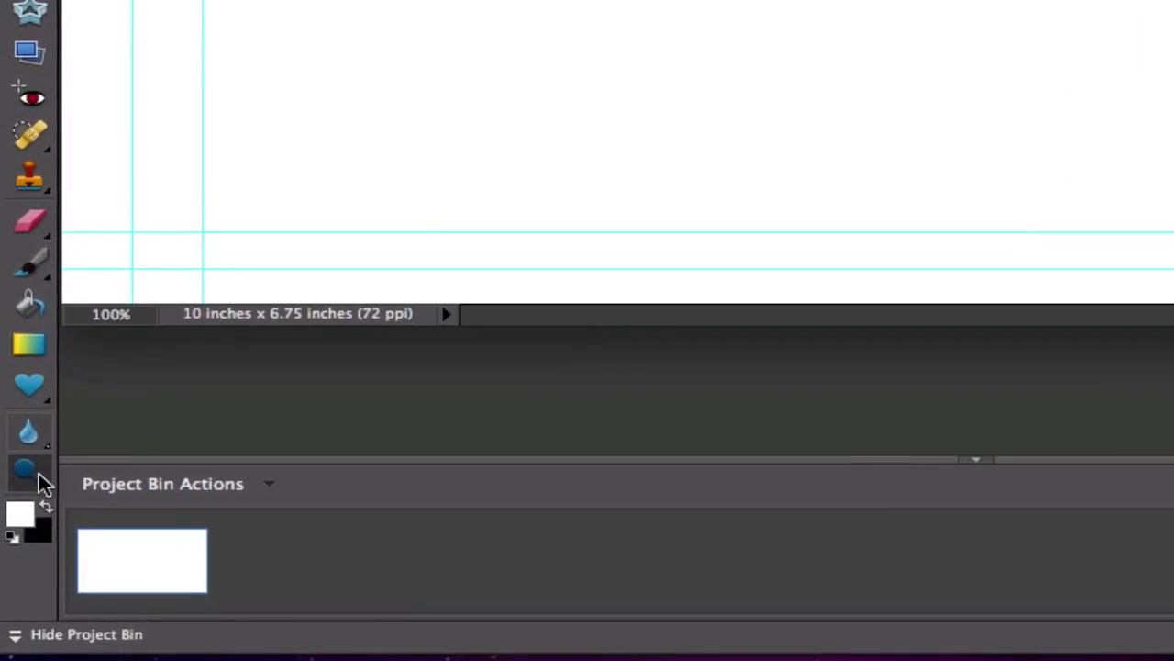
# Make black the foreground colour and fill the whole canvas with the Paint Bucket.
pyautogui.click(48, 507)
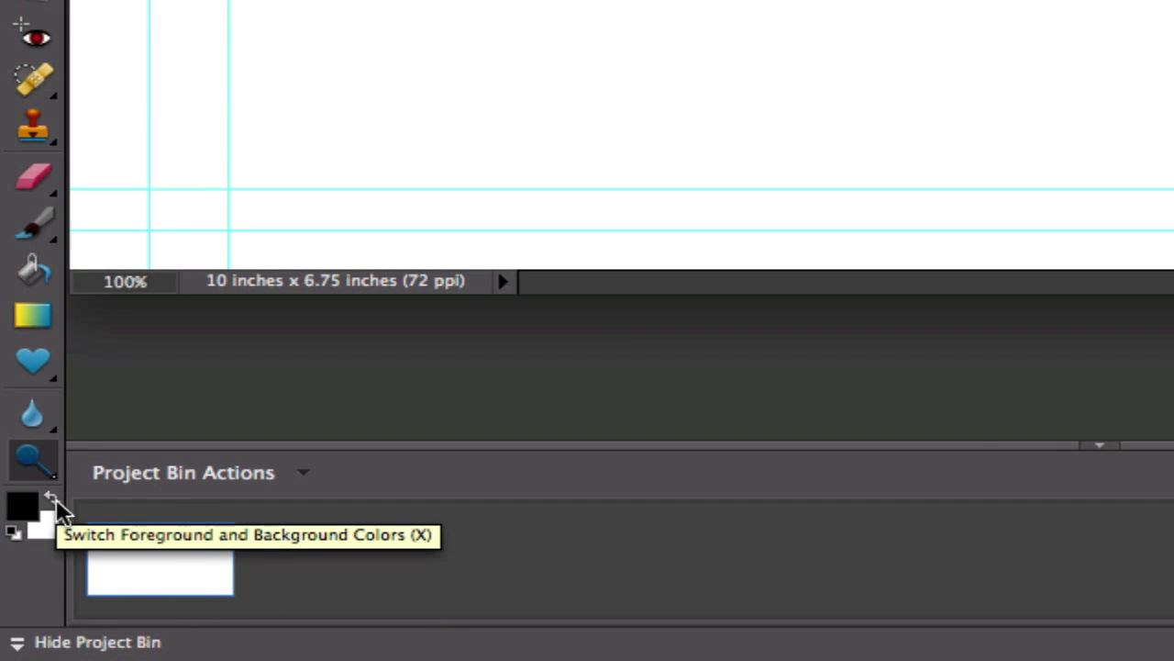
pyautogui.click(41, 275)
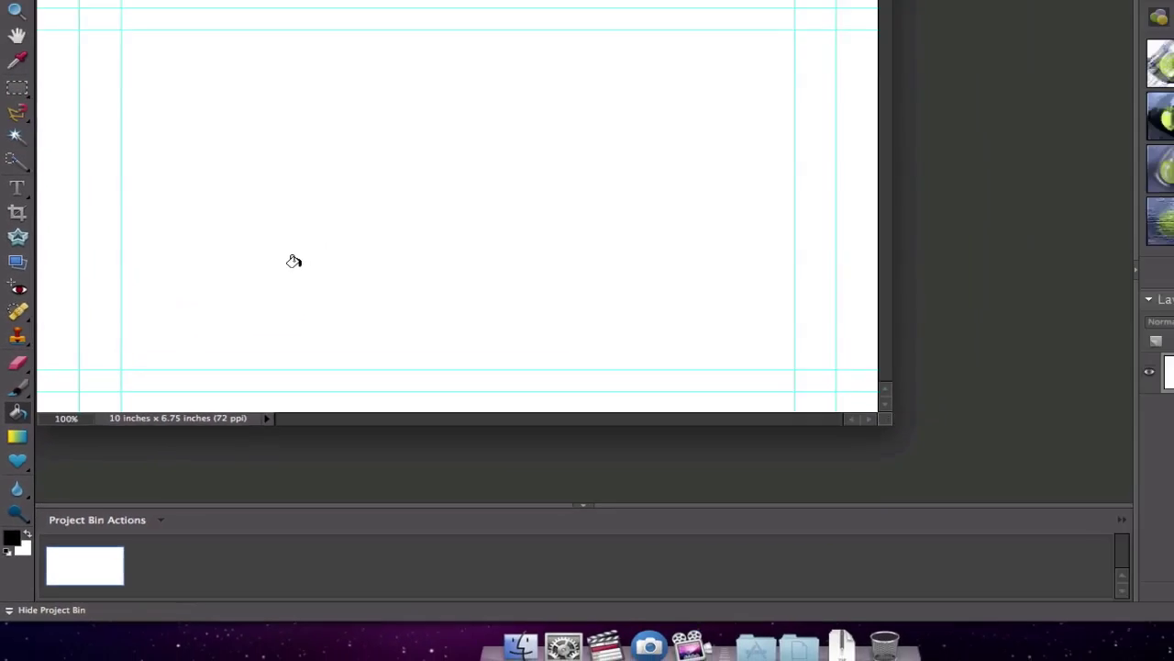
pyautogui.click(294, 261)
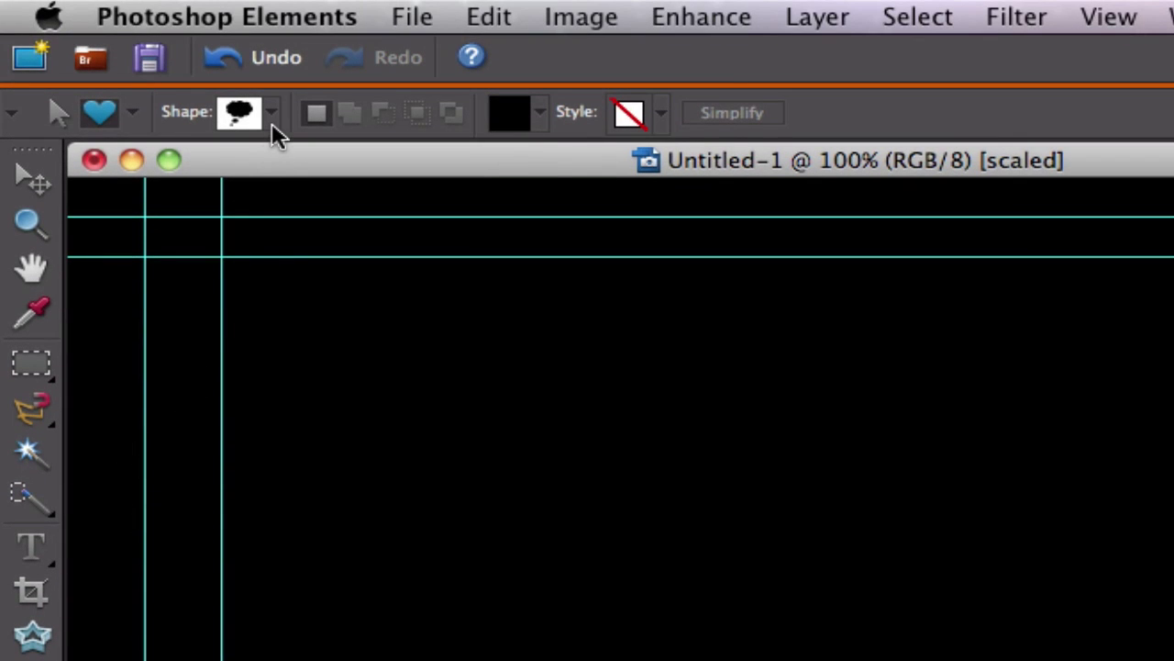
# Choose the Thought 2 cloud from the custom shapes and set white as the foreground colour.
pyautogui.click(272, 114)
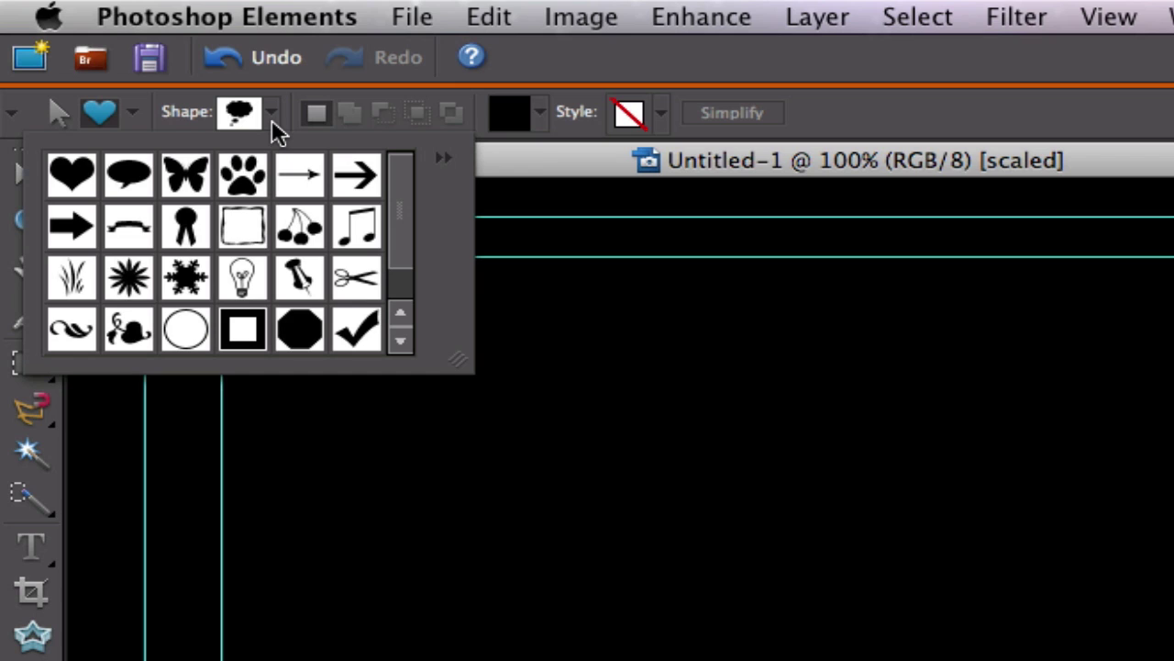
pyautogui.scroll(-1, 266, 197)
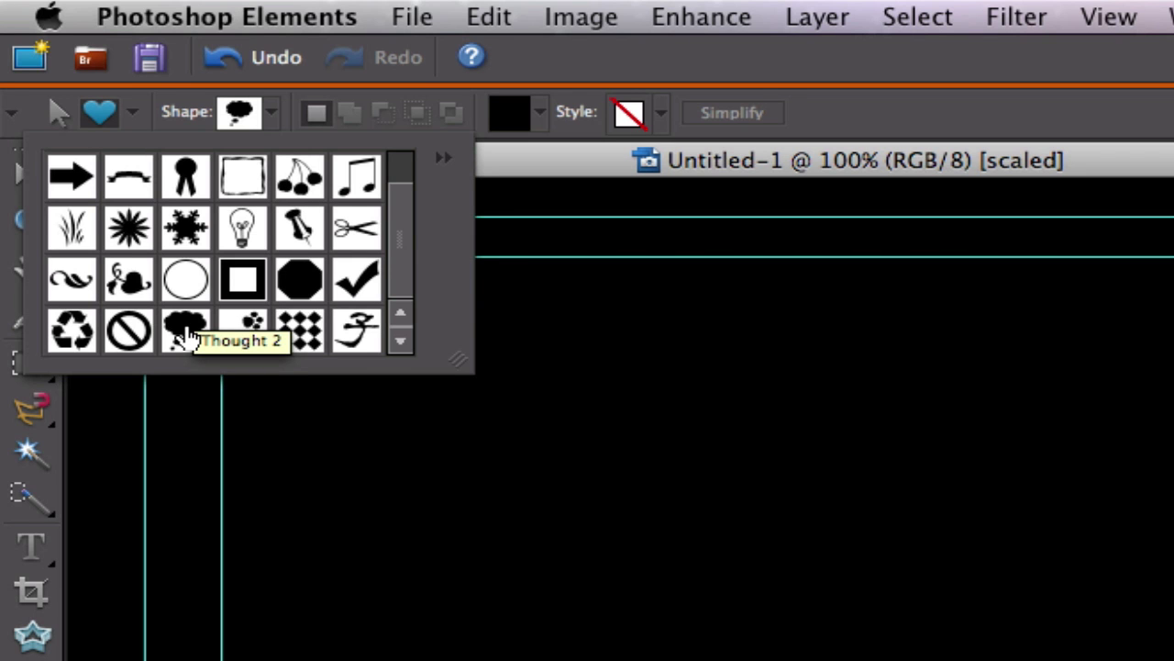
pyautogui.doubleClick(187, 330)
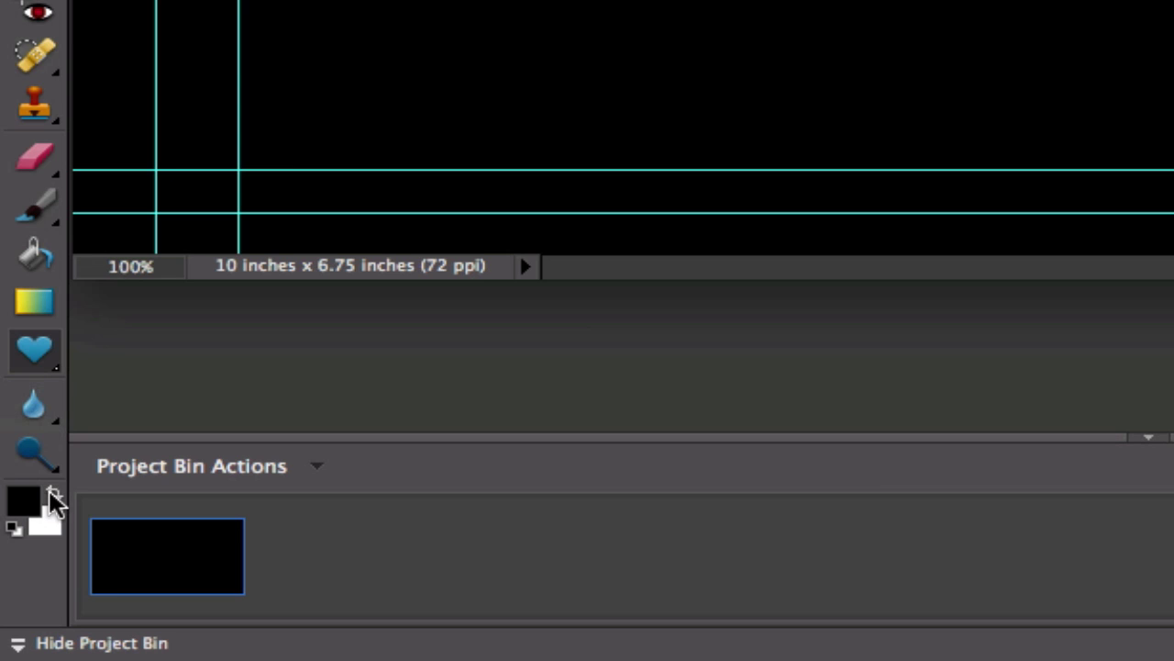
pyautogui.click(53, 496)
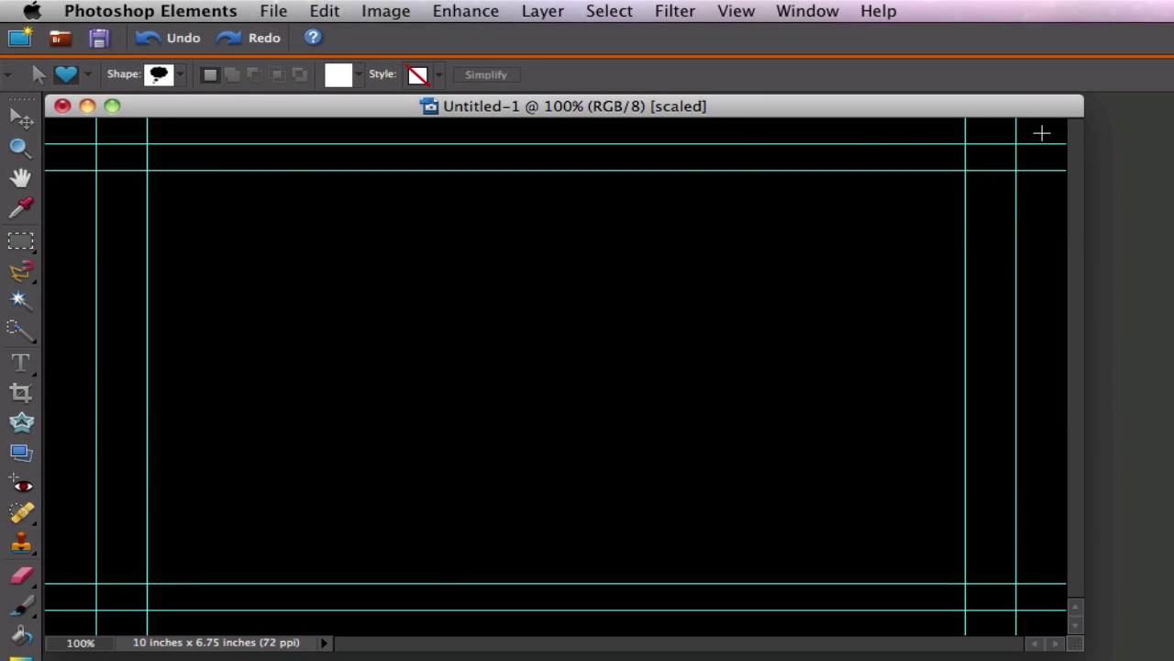
# Draw the white Thought 2 cloud from the top-right to the lower-left of the canvas.
pyautogui.moveTo(1042, 133); pyautogui.dragTo(68, 659)
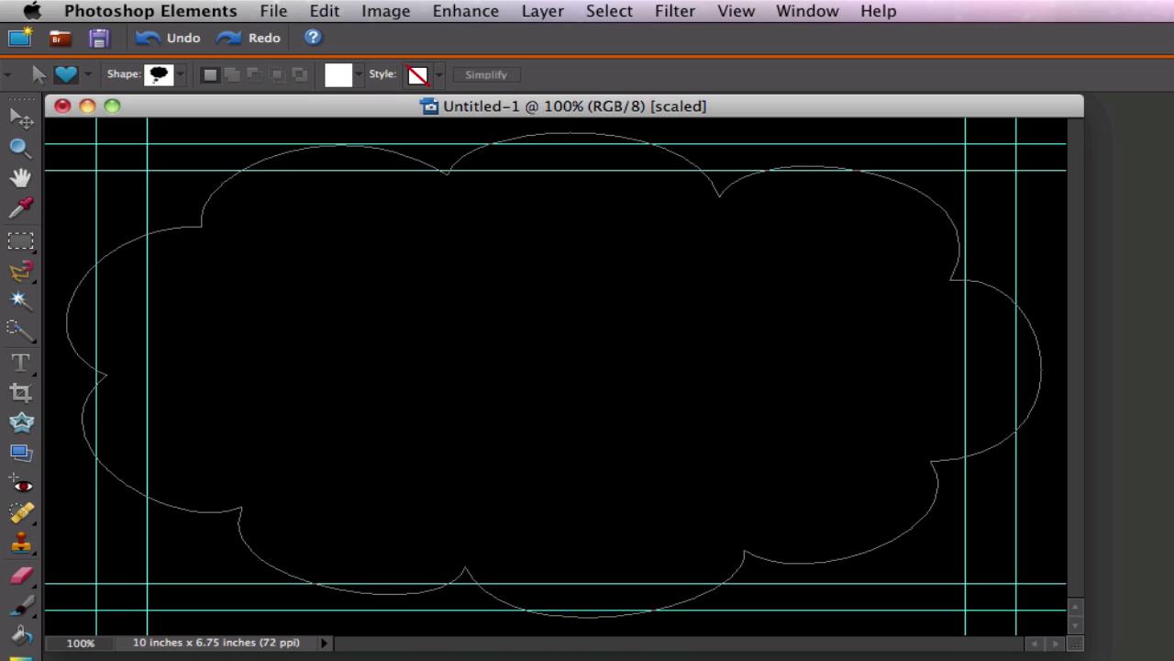
pyautogui.moveTo(68, 660); pyautogui.dragTo(66, 660)
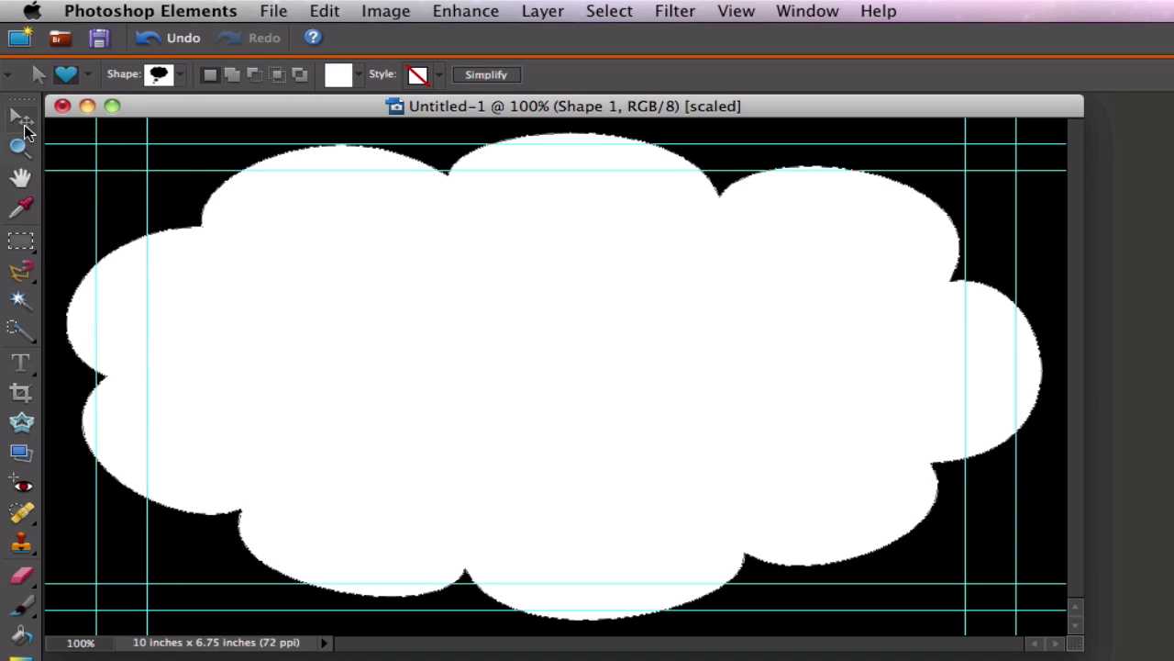
# Use the Move Tool to shift the cloud slightly left, centring it between the guides.
pyautogui.click(25, 124)
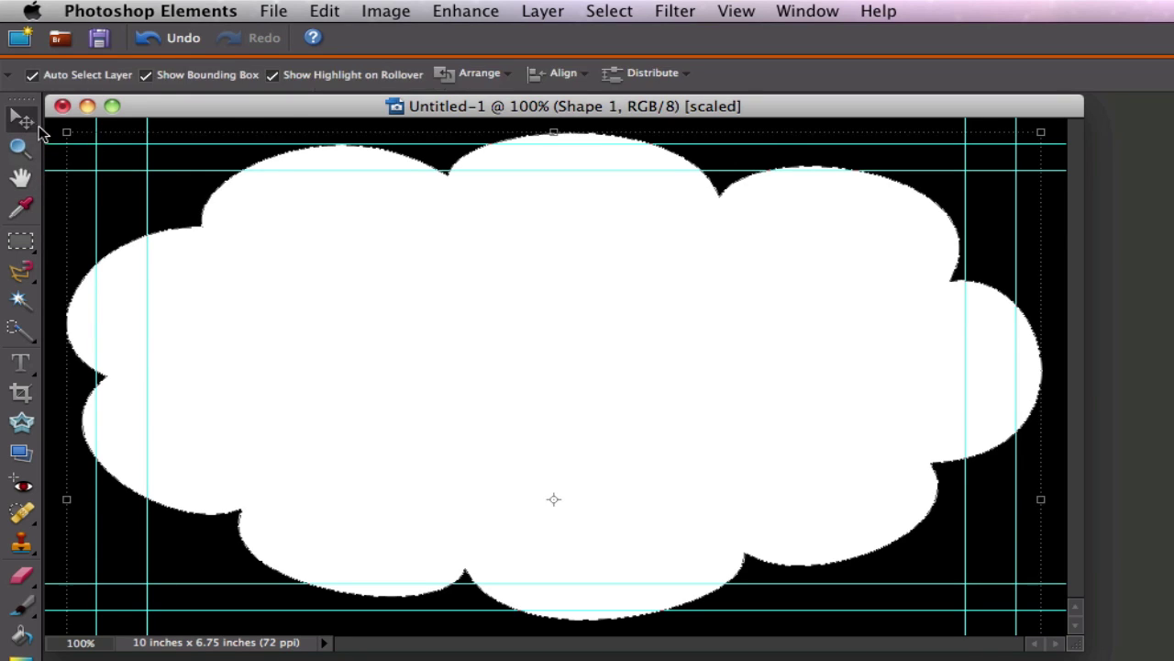
pyautogui.moveTo(397, 276); pyautogui.dragTo(391, 279)
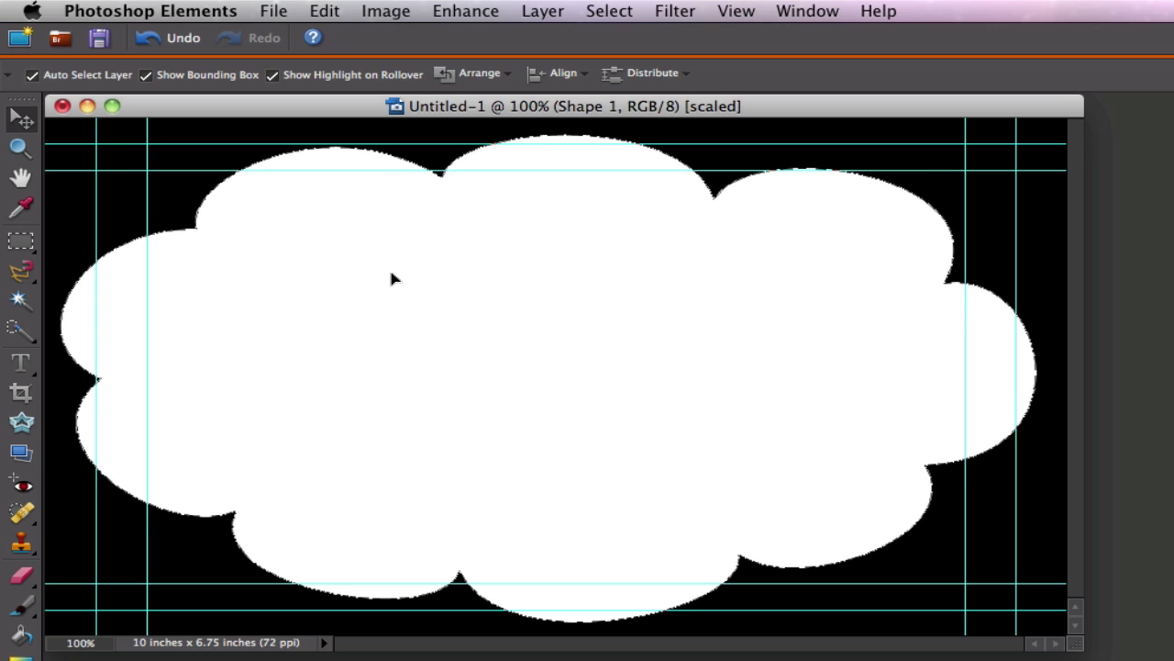
pyautogui.moveTo(392, 278); pyautogui.dragTo(392, 279)
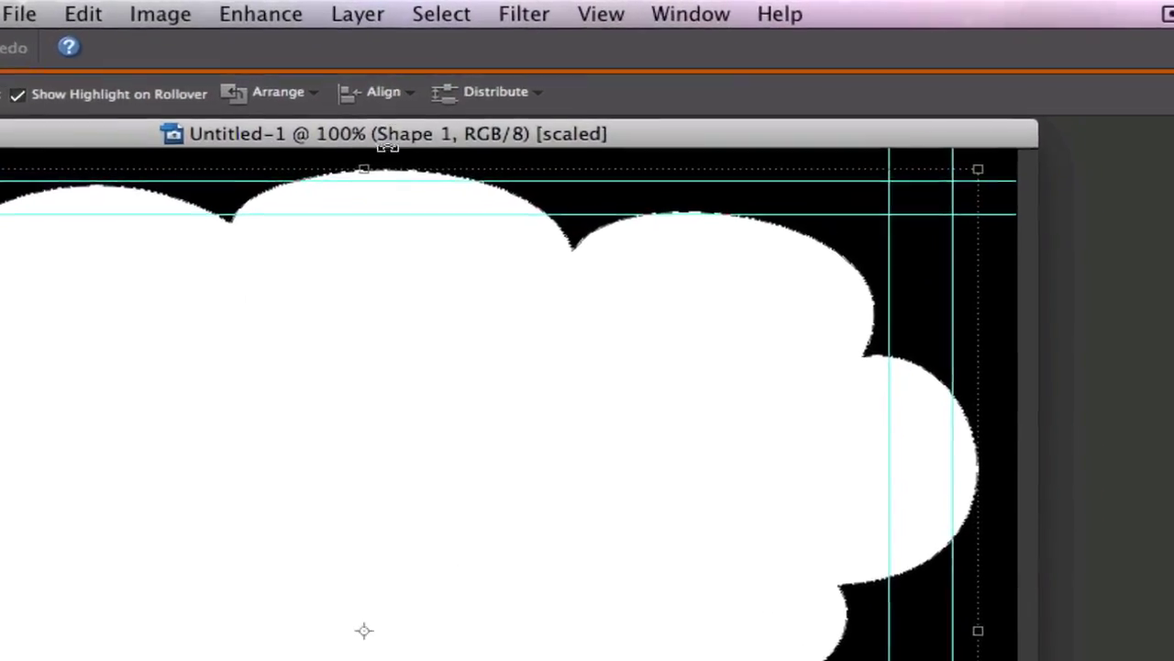
# Simplify the shape layer and apply a Gaussian Blur with a 7.0-pixel radius.
pyautogui.click(514, 17)
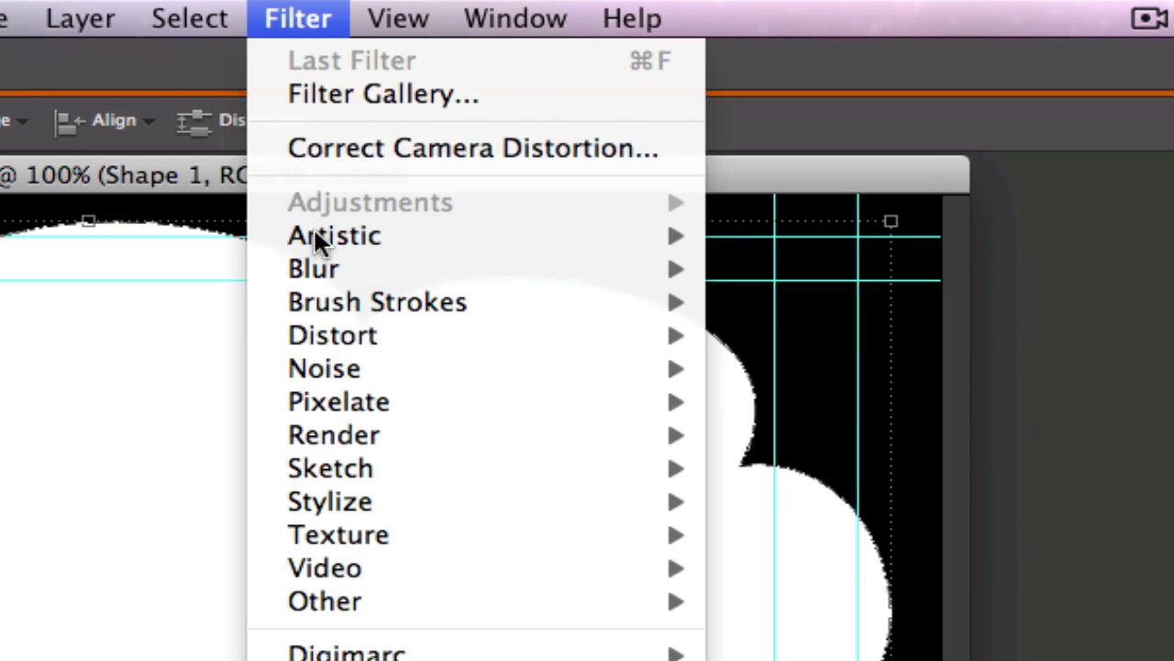
pyautogui.moveTo(319, 265)
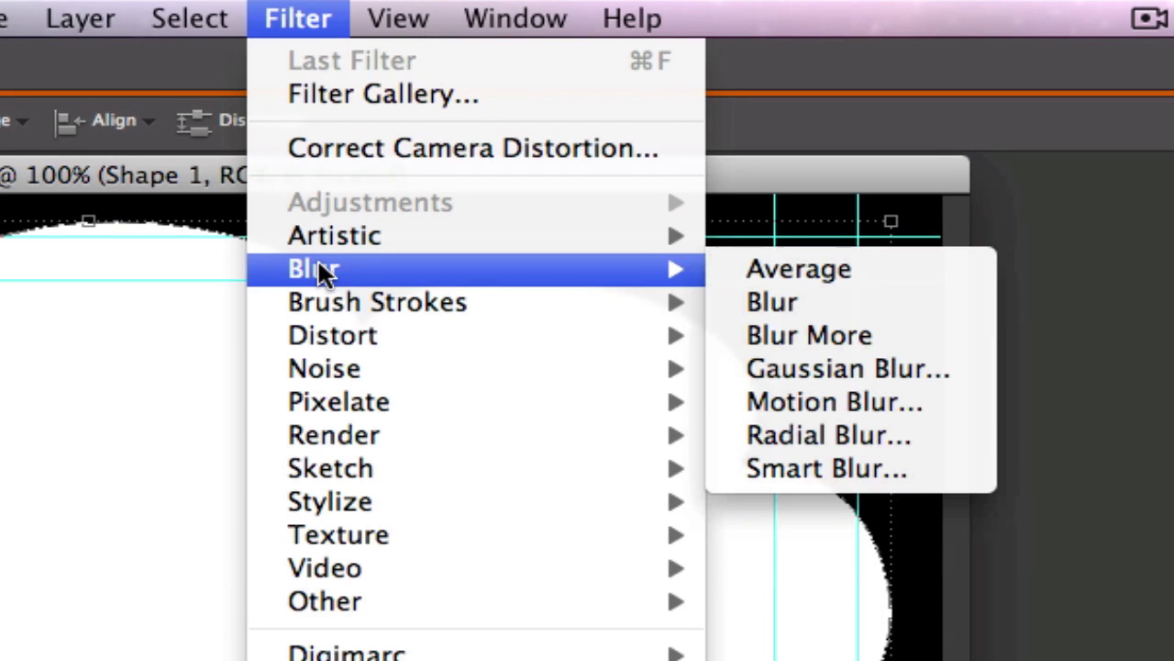
pyautogui.click(789, 360)
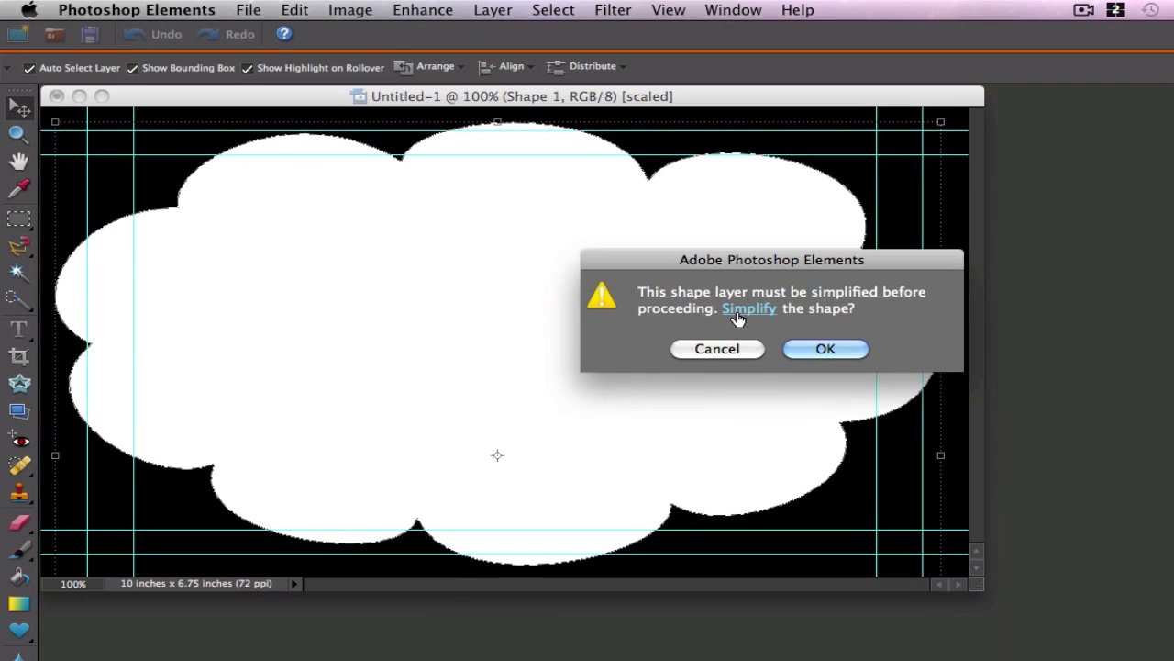
pyautogui.click(812, 345)
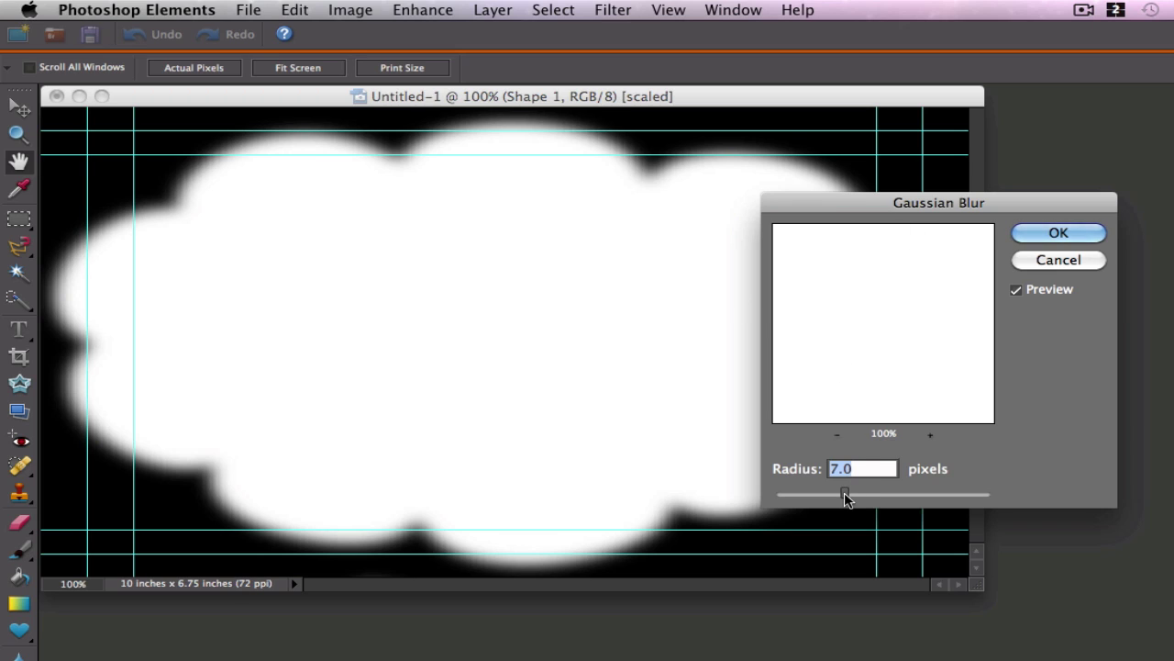
pyautogui.moveTo(844, 492)
pyautogui.mouseDown()
pyautogui.moveTo(804, 494)
pyautogui.moveTo(845, 497)
pyautogui.mouseUp()
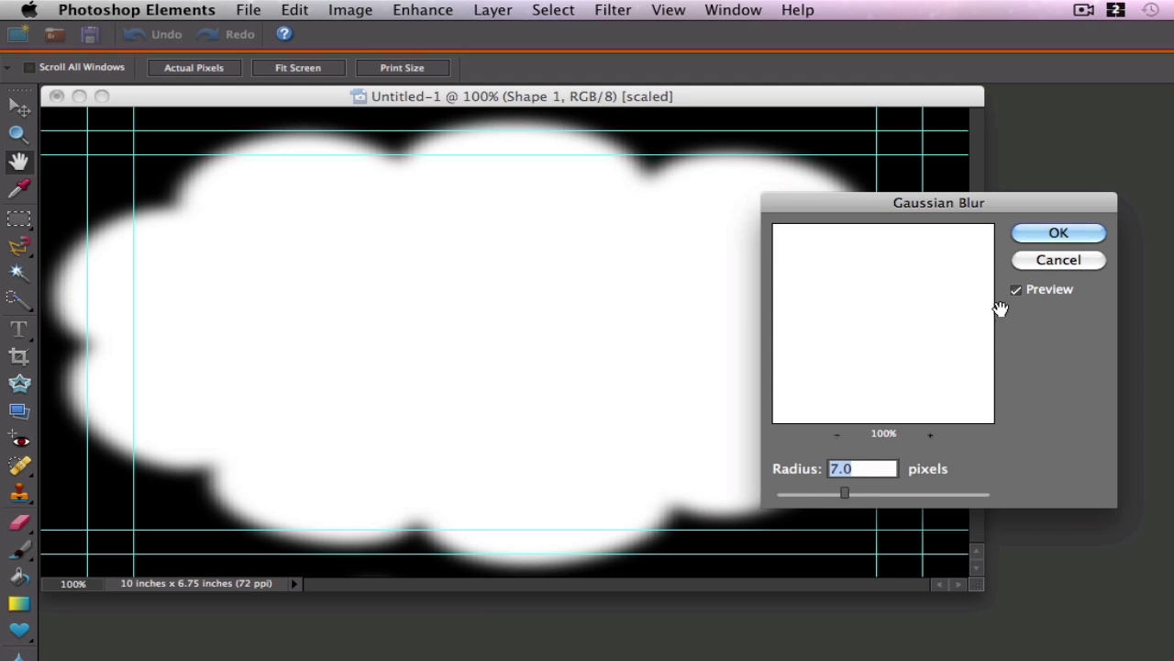
pyautogui.click(1043, 233)
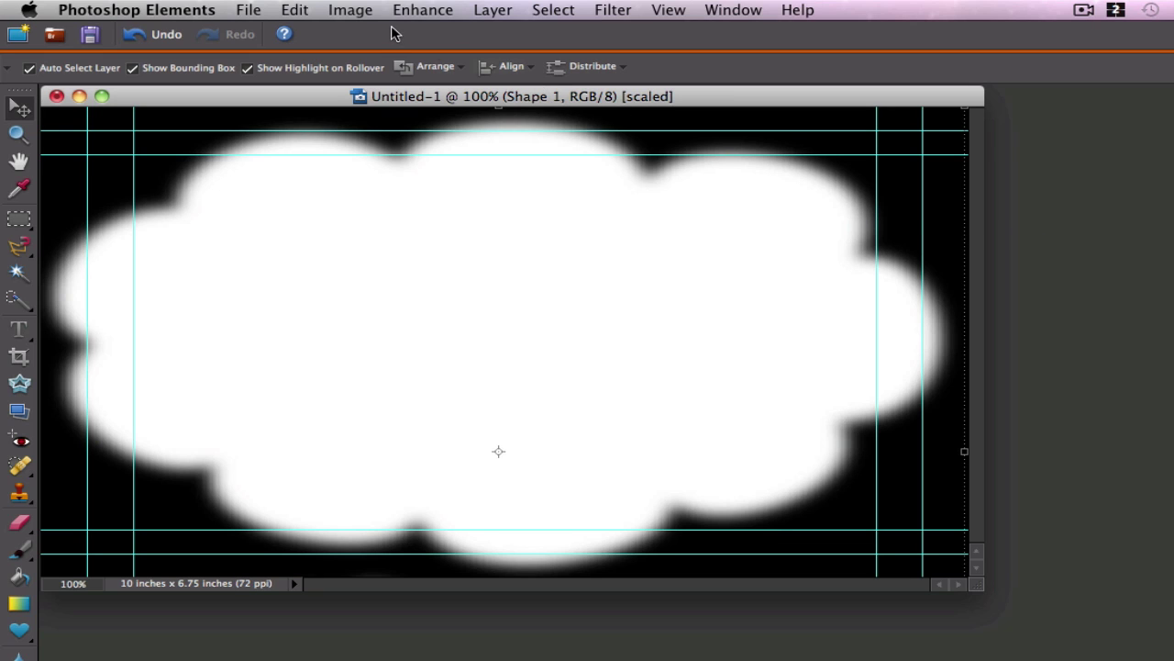
# Save the image in Photoshop format as dream bubble.psd in the Dream Bubble Tut folder.
pyautogui.click(248, 12)
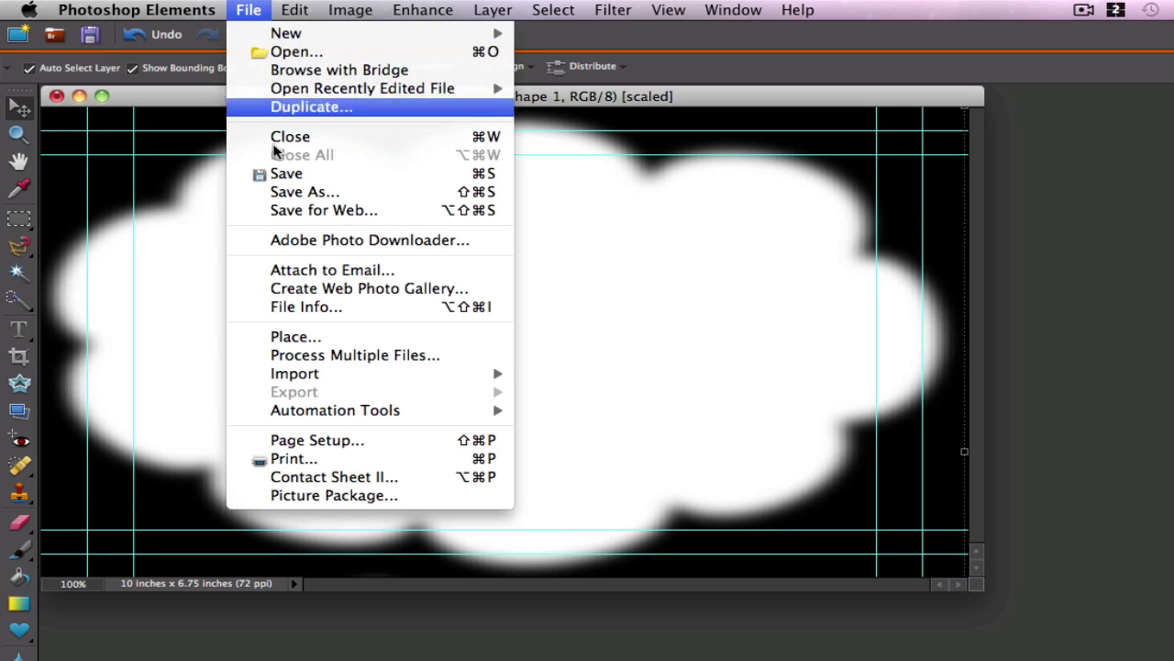
pyautogui.click(278, 174)
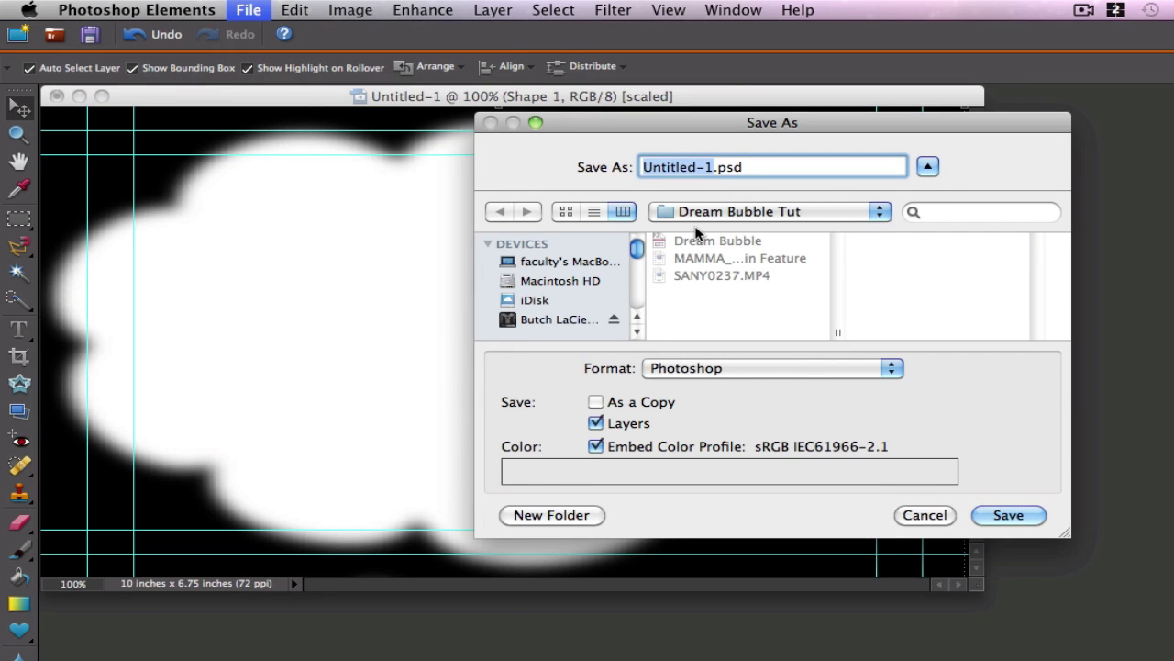
pyautogui.write('dream bubble')
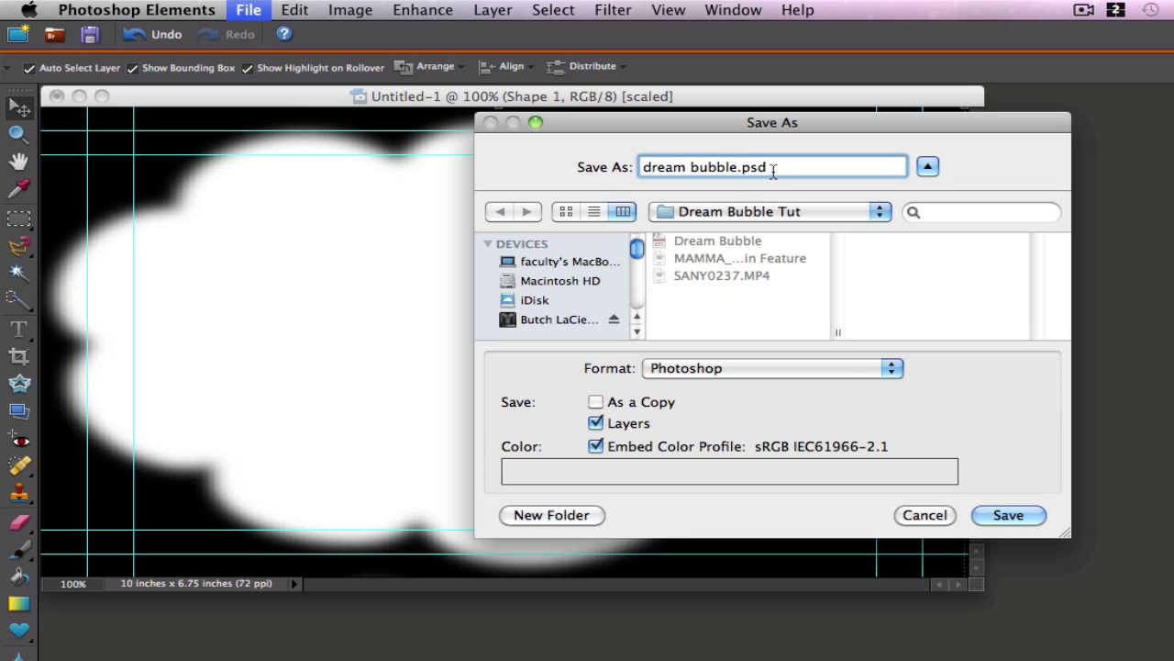
pyautogui.moveTo(767, 169); pyautogui.dragTo(746, 174)
pyautogui.click(992, 509)
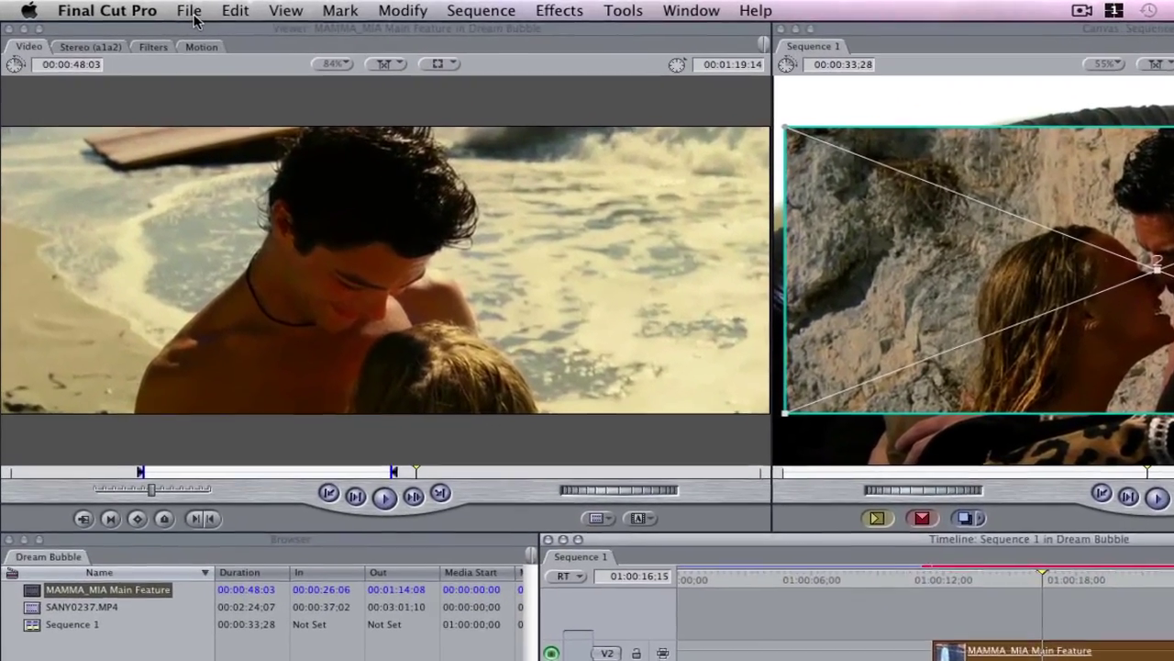
# Import dream bubble.psd from the Dream Bubble Tut folder and select it in the Browser.
pyautogui.click(193, 15)
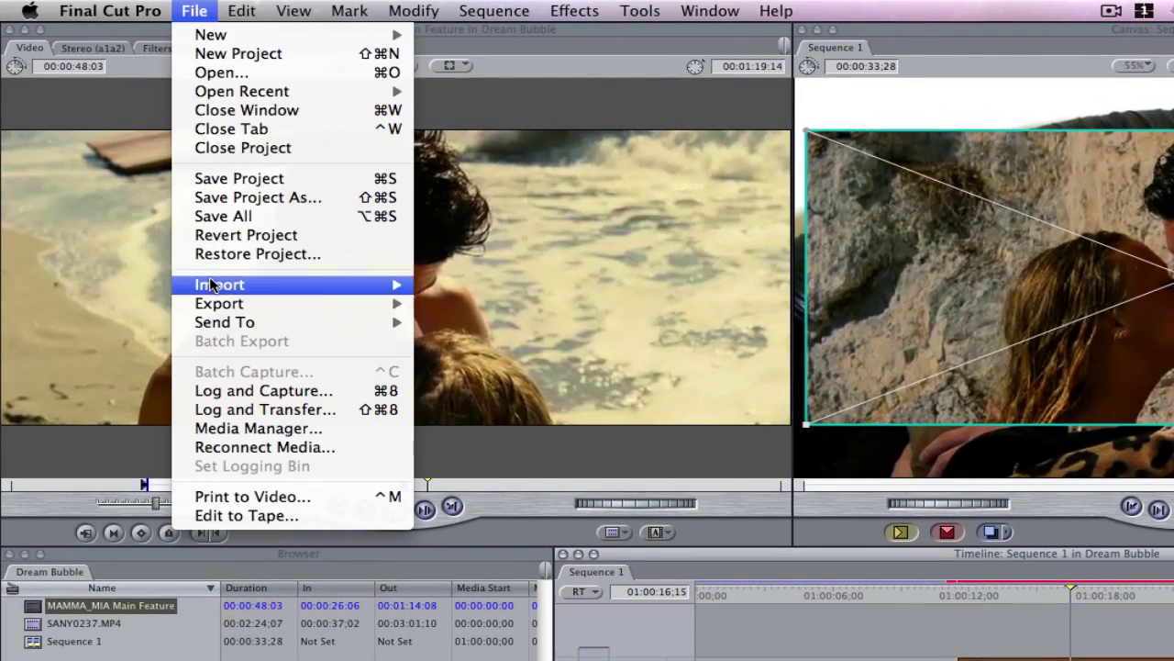
pyautogui.press('super+i')
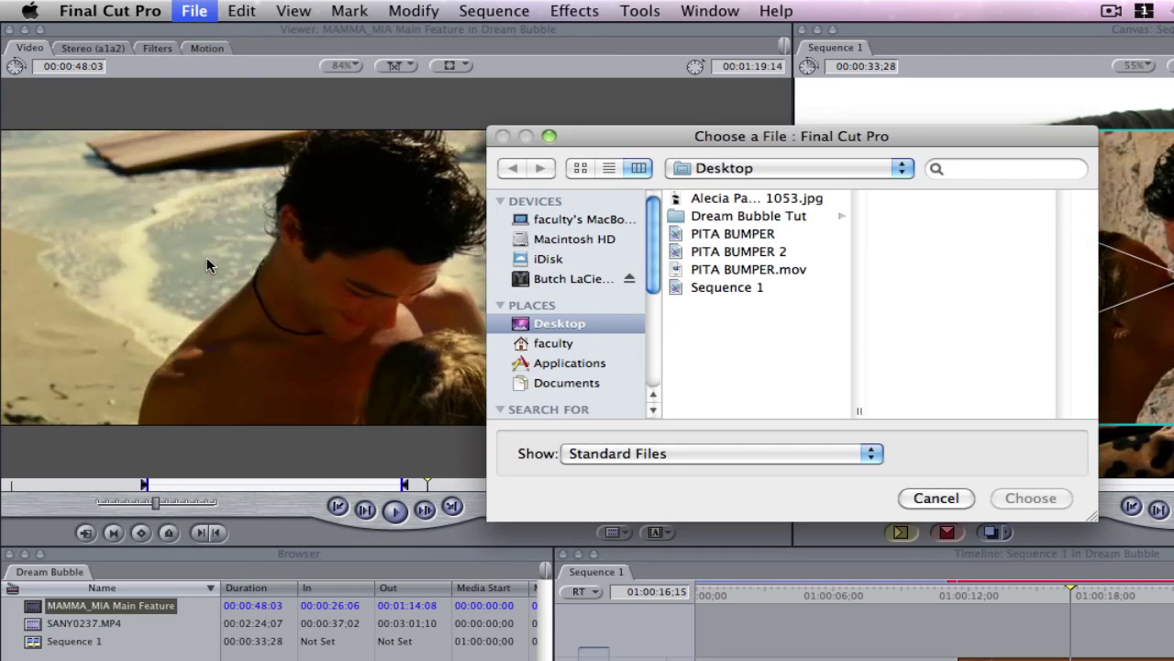
pyautogui.click(712, 220)
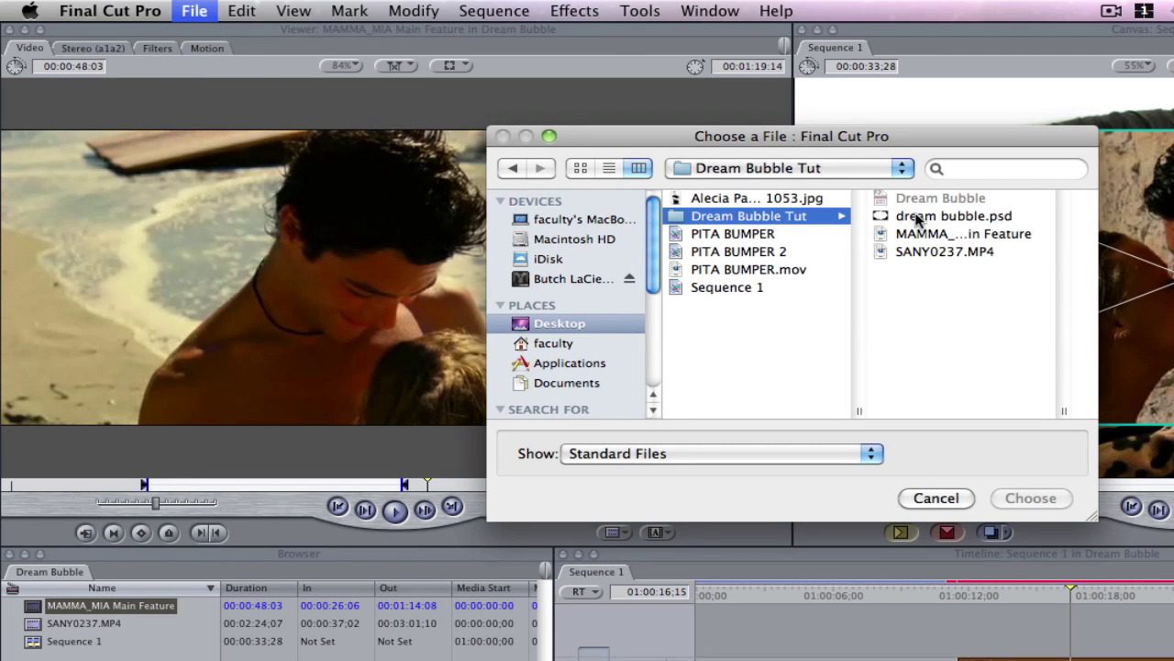
pyautogui.click(915, 218)
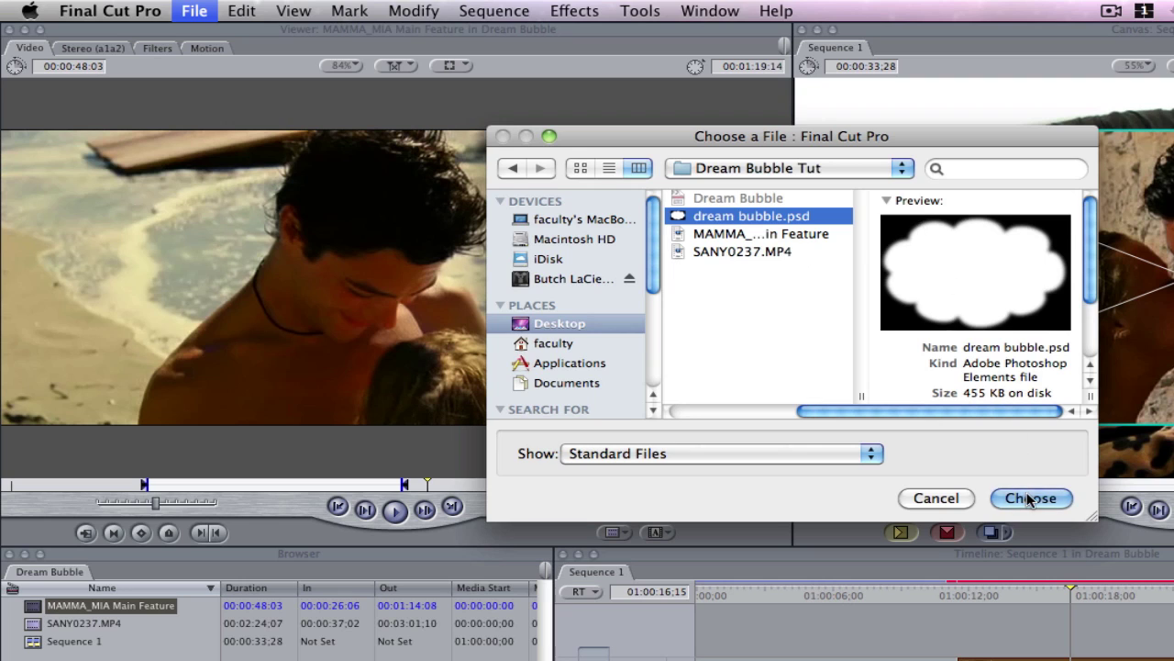
pyautogui.click(1028, 499)
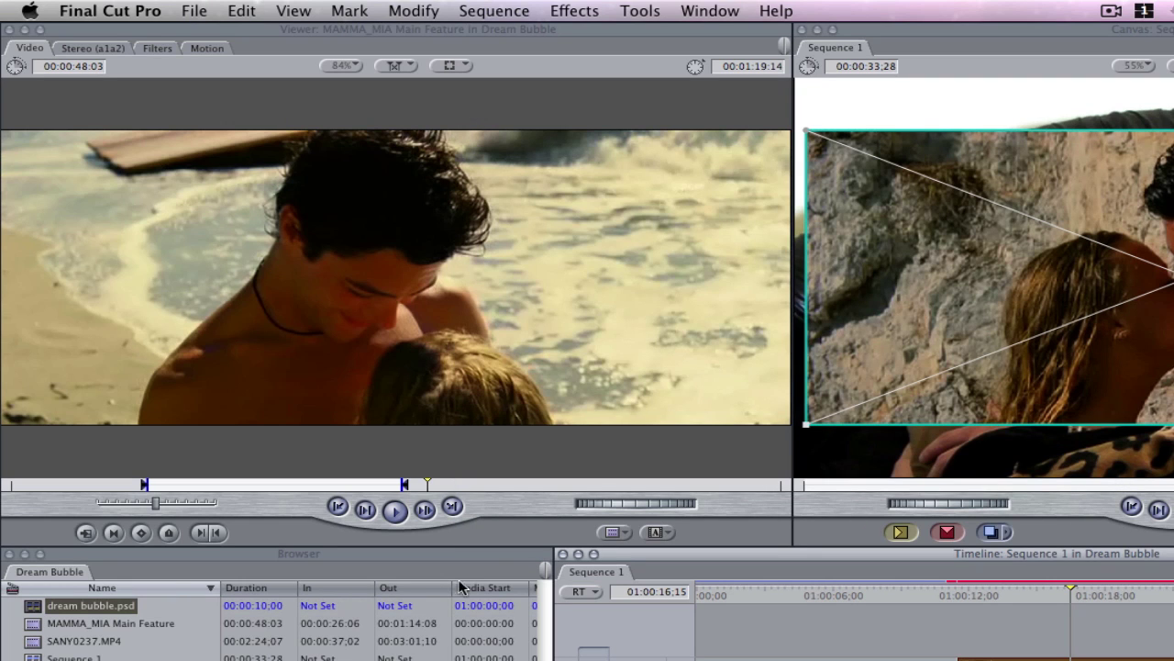
pyautogui.click(93, 609)
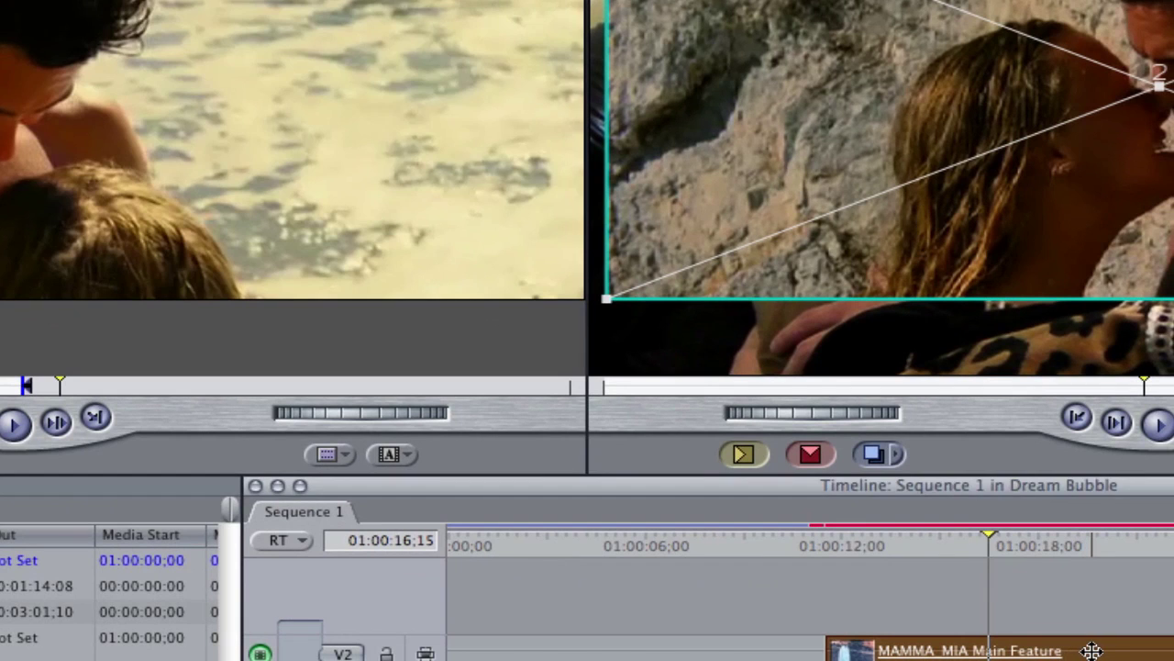
# Open the MAMMA_MIA clip from V2 and apply the Matte > Image Mask video filter.
pyautogui.doubleClick(1086, 649)
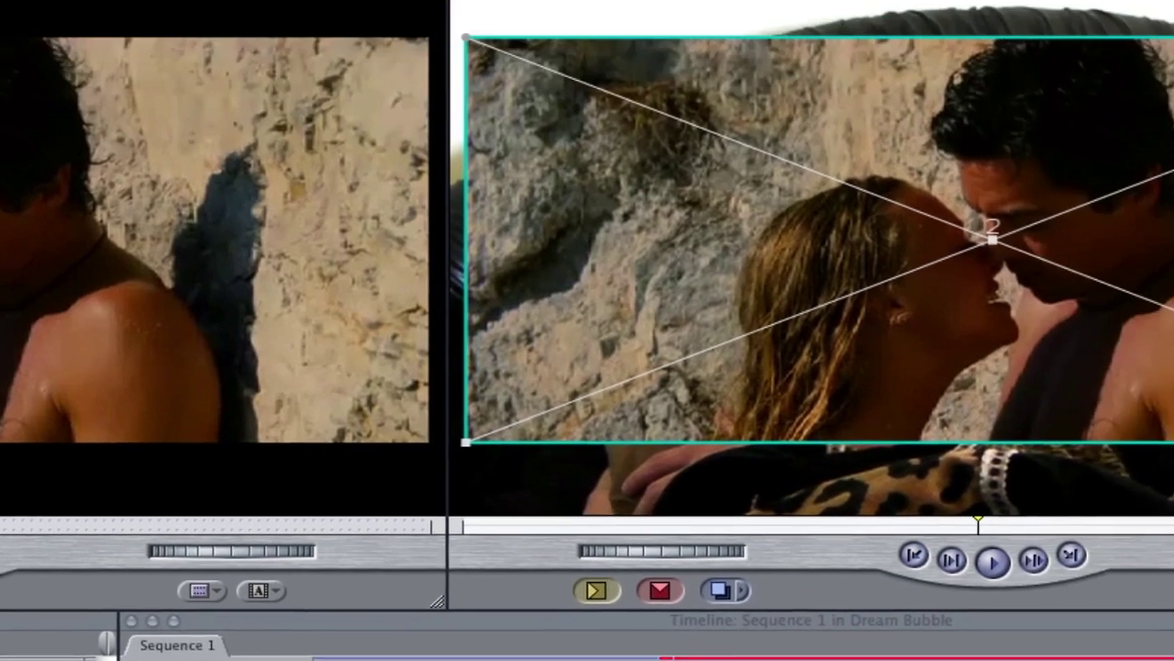
pyautogui.click(45, 13)
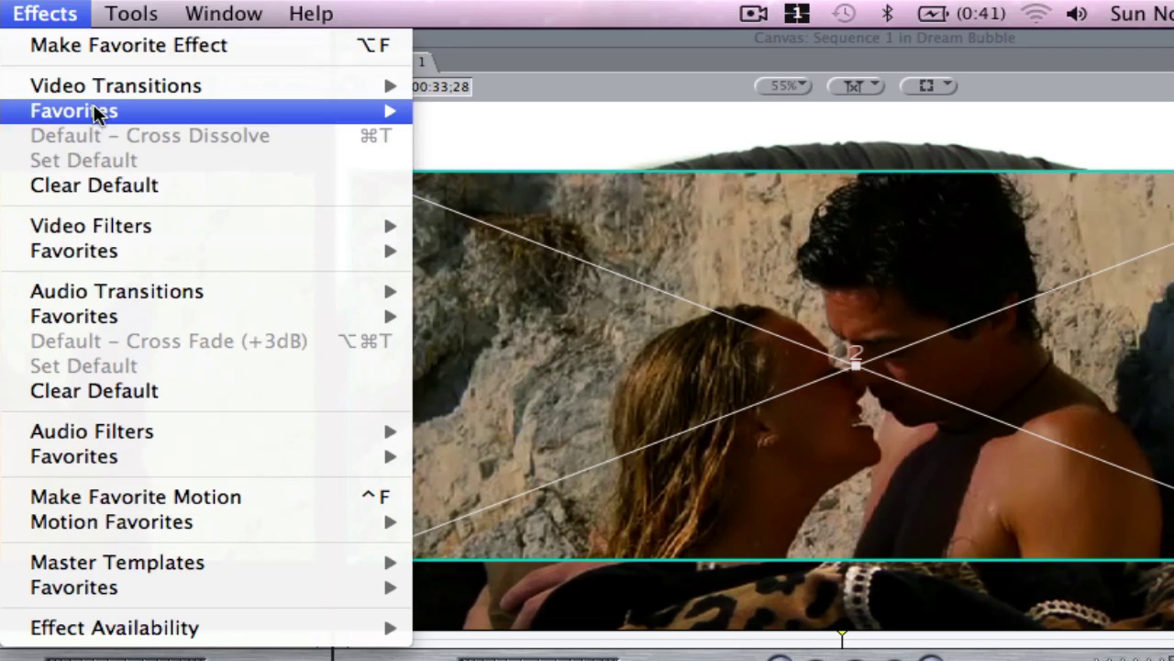
pyautogui.moveTo(100, 224)
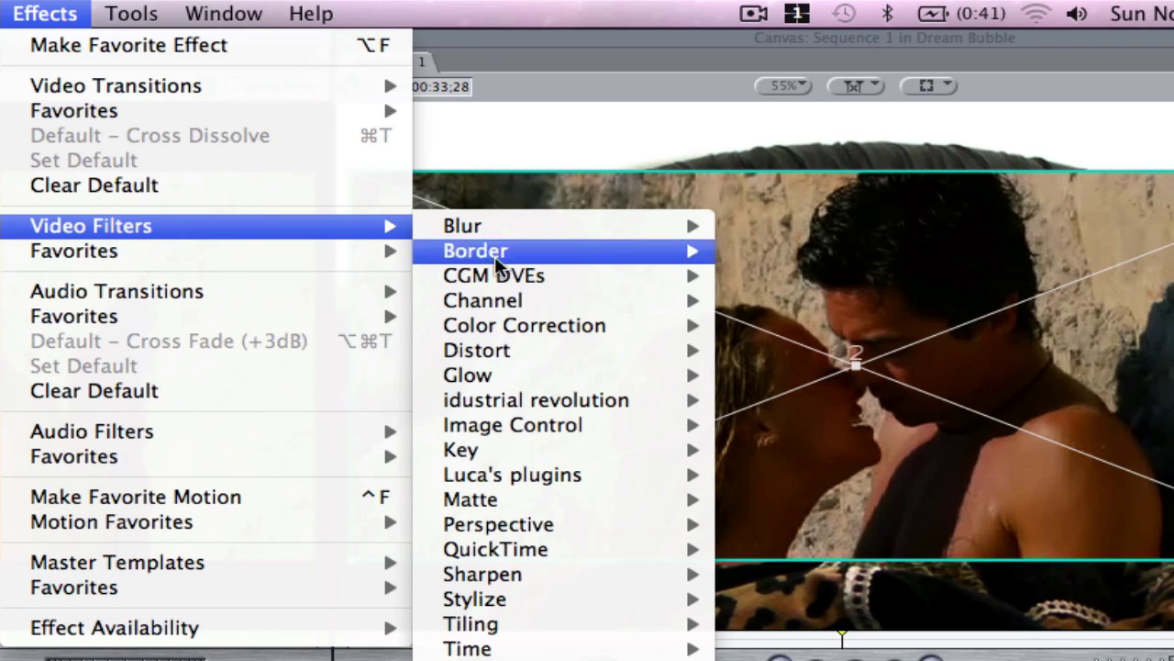
pyautogui.moveTo(514, 496)
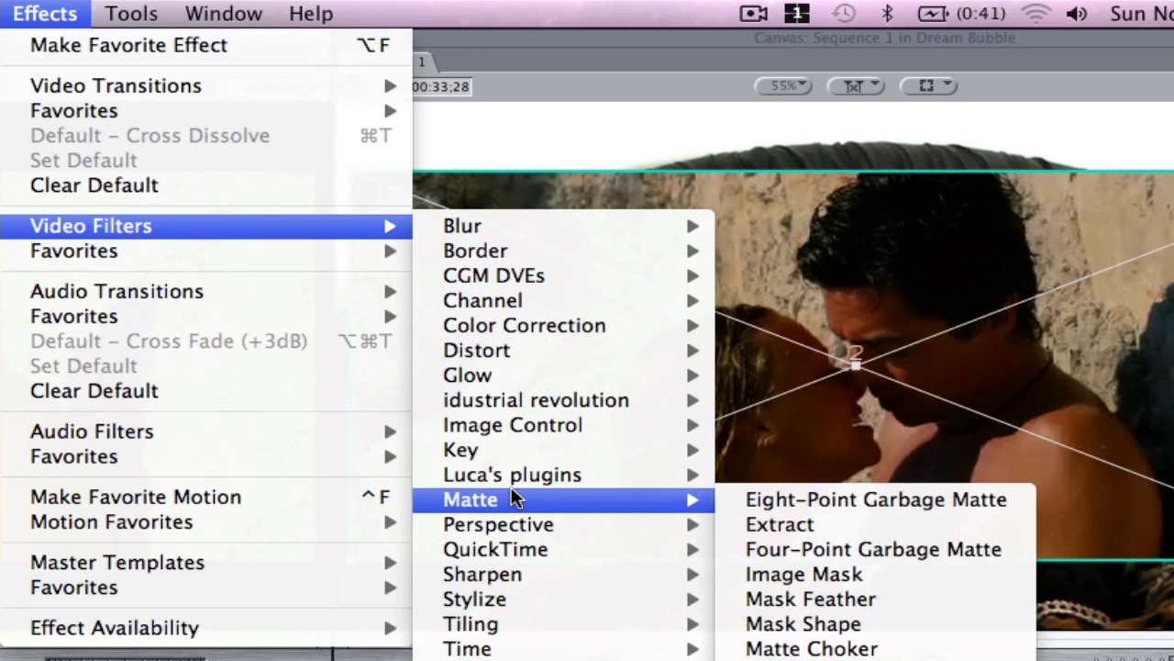
pyautogui.click(785, 578)
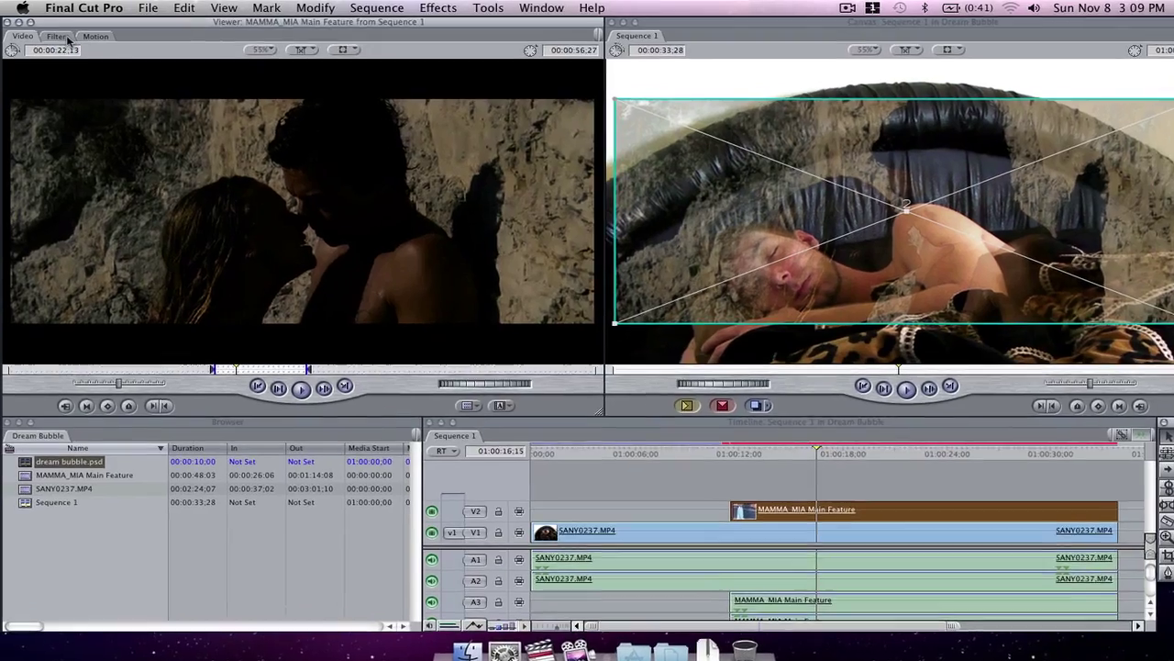
# In the Filters tab, set dream bubble.psd as the Image Mask's mask image.
pyautogui.click(57, 36)
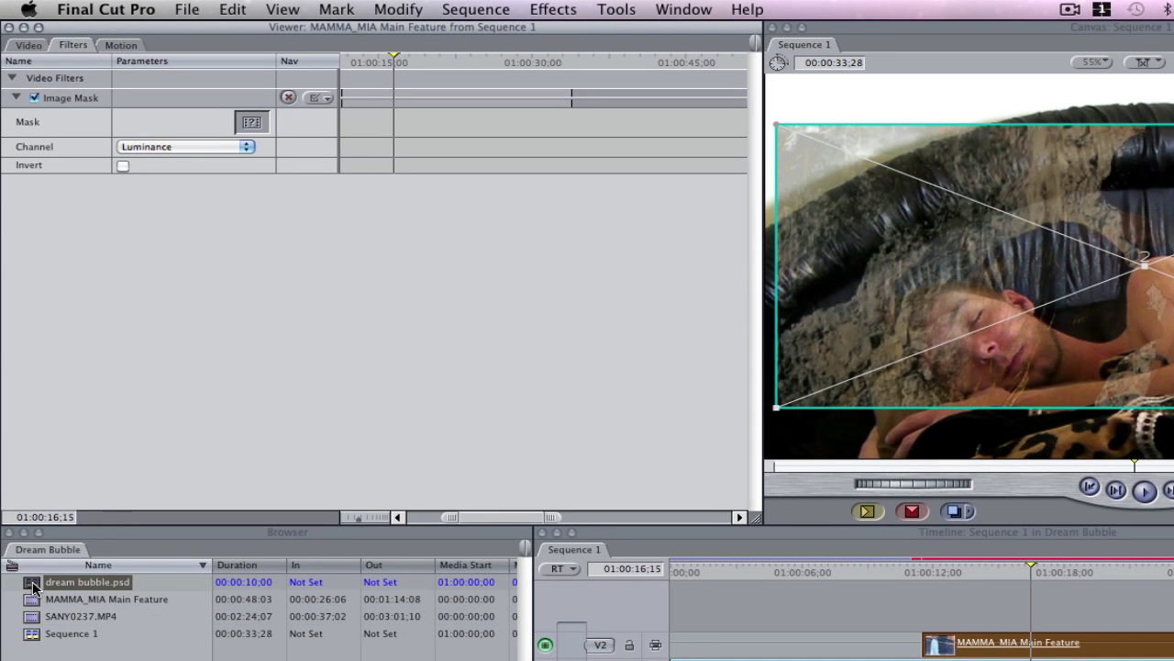
pyautogui.moveTo(32, 587); pyautogui.dragTo(253, 126)
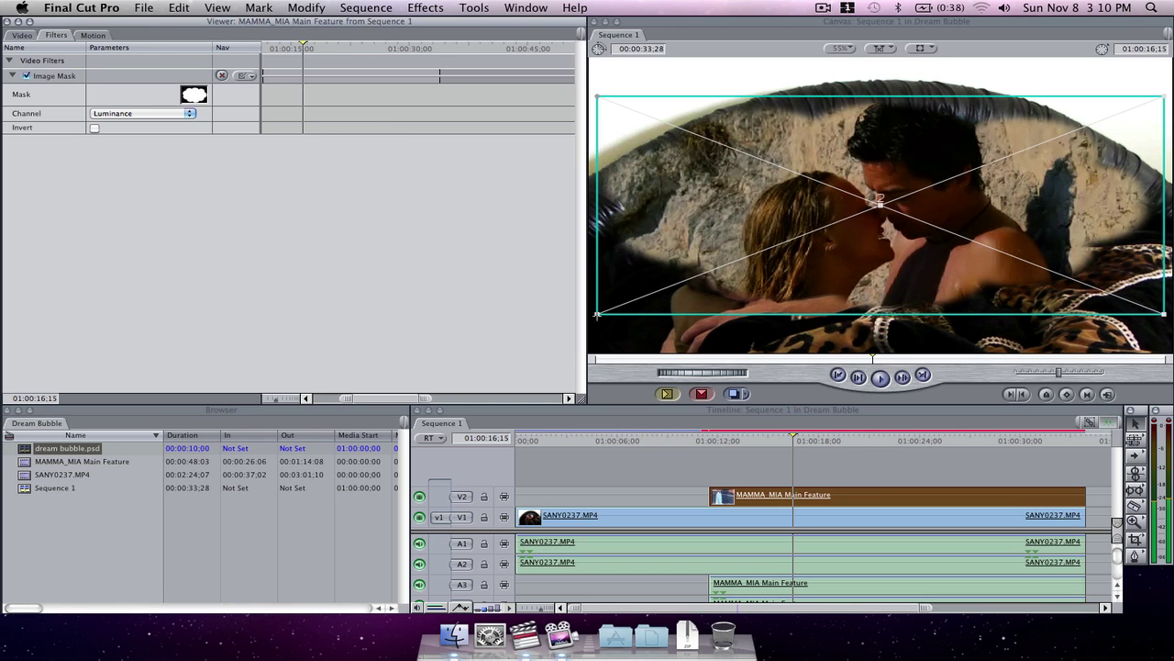
# Scale down the cloud-masked beach clip in the Canvas into a smaller dream bubble.
pyautogui.moveTo(598, 314); pyautogui.dragTo(712, 295)
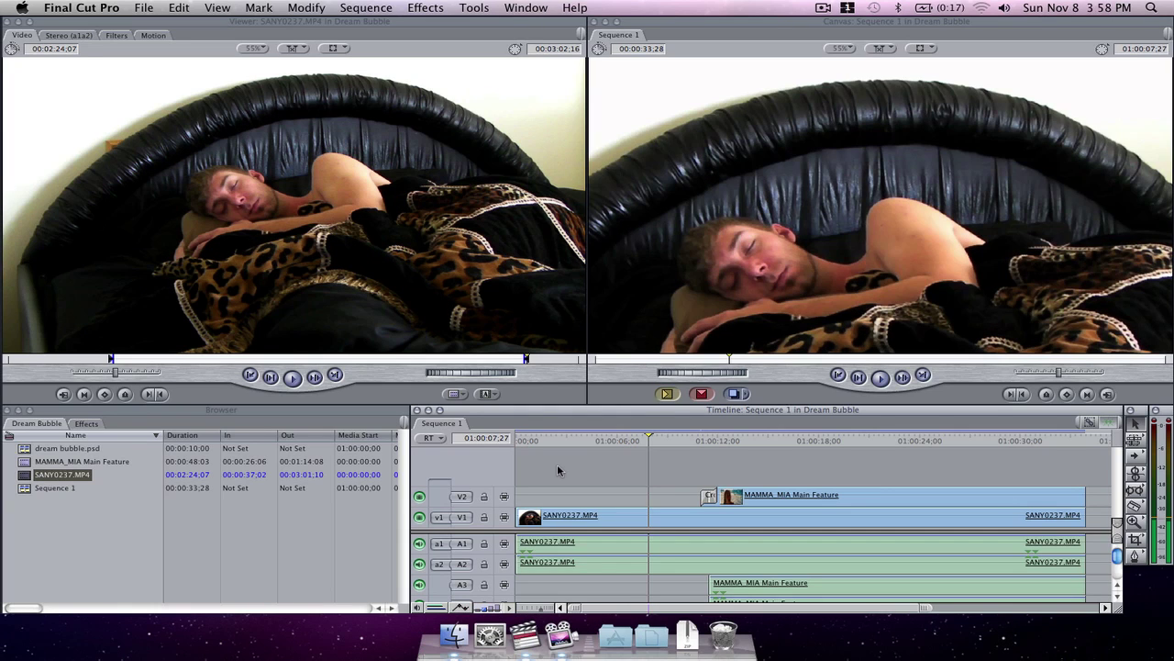
# Play back the sequence to watch the dream bubble over the sleeping man.
pyautogui.press('space')
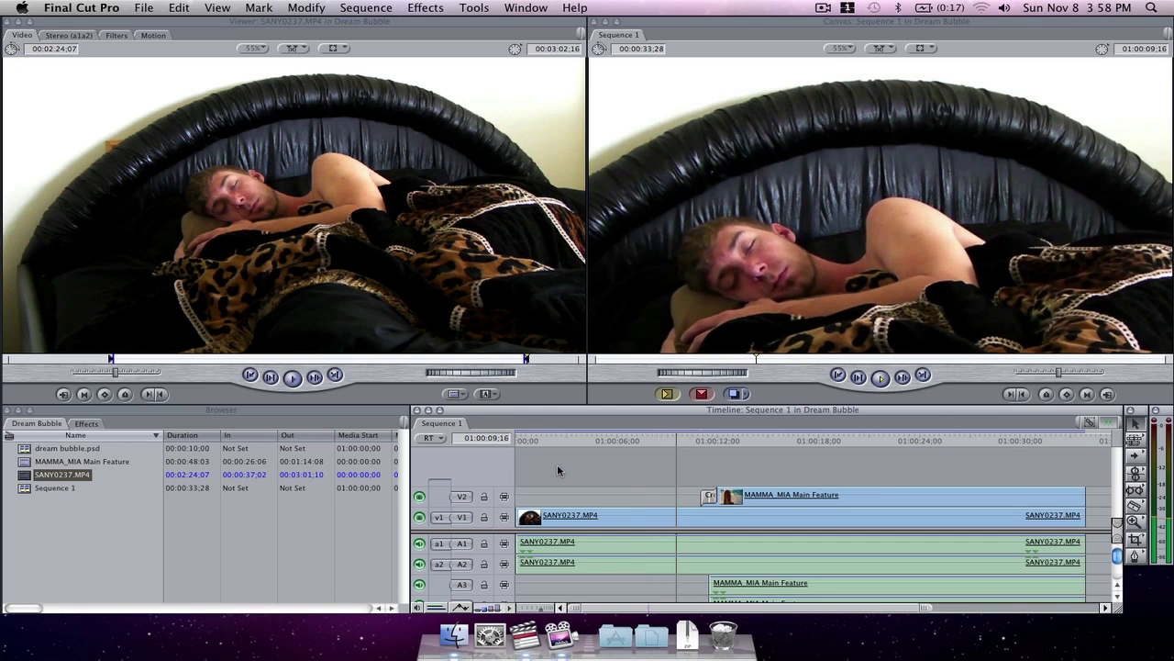